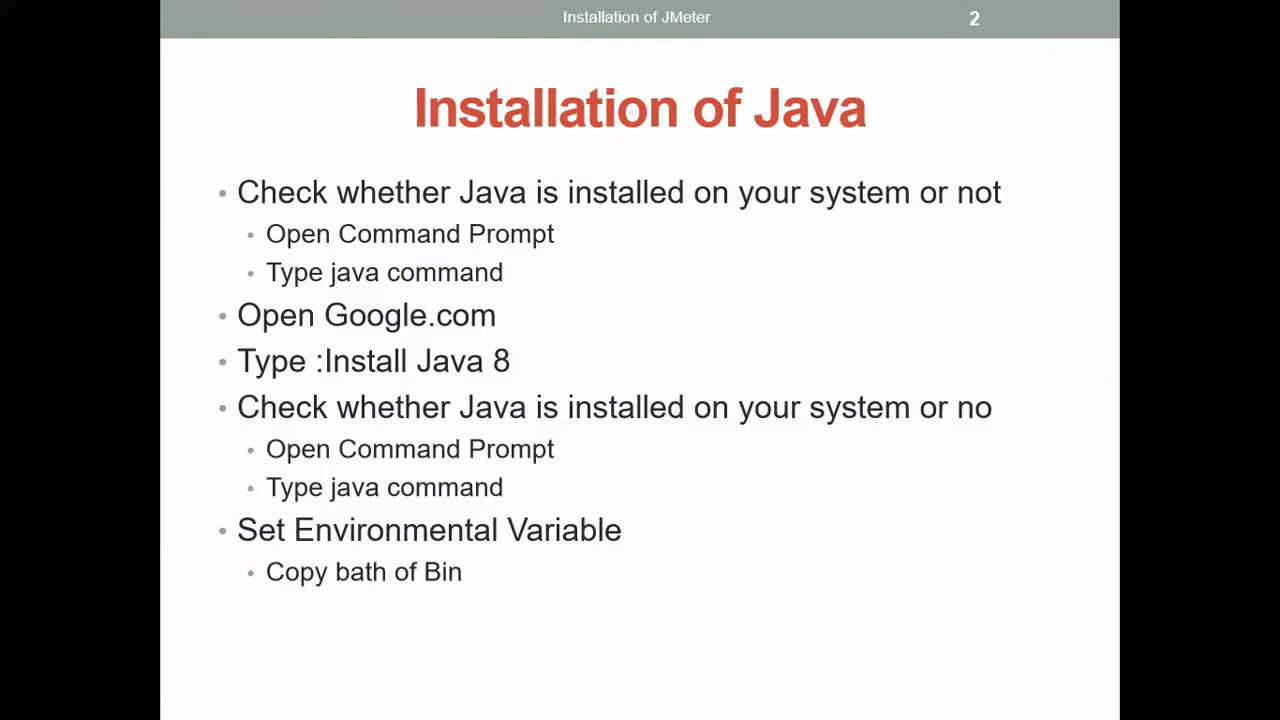
Exit the 'Installation of Java' slideshow and return to normal editing view
{"action": "key", "text": "Escape"}
Launch Command Prompt from Windows search, maximize it, and run java to check for an installation
{"action": "left_click", "coordinate": [213, 701]}
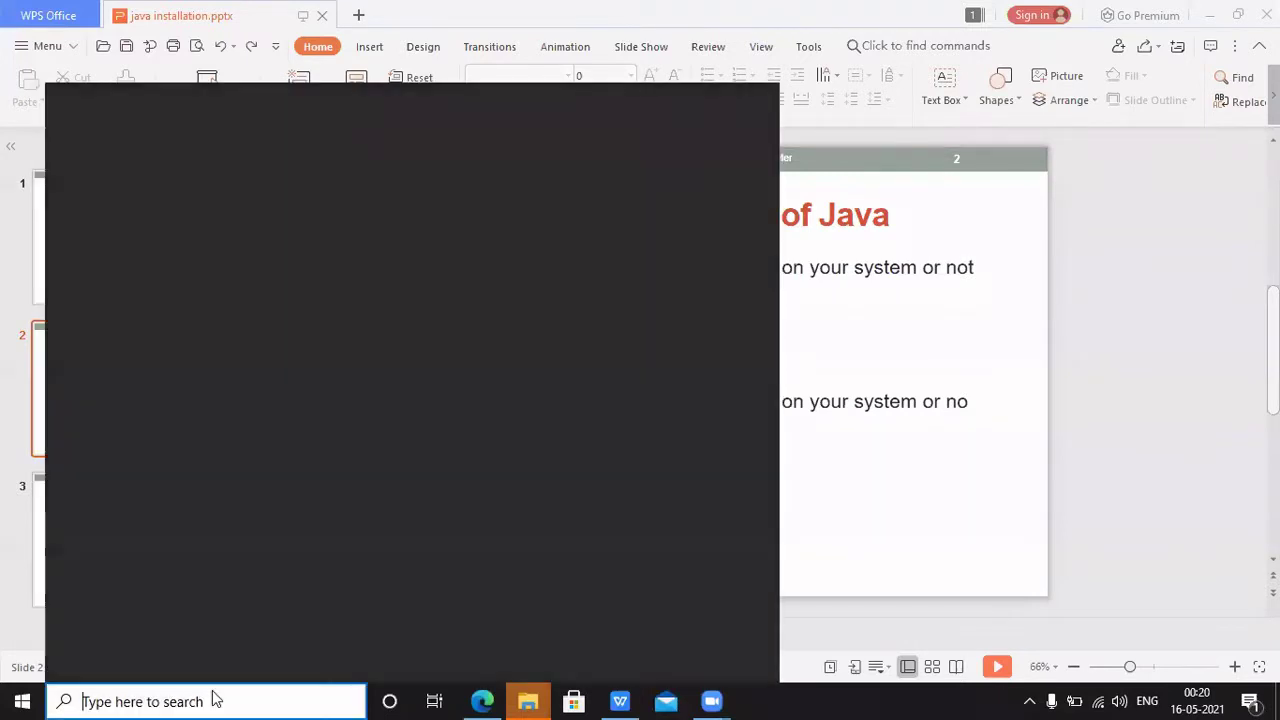
{"action": "type", "text": "coo"}
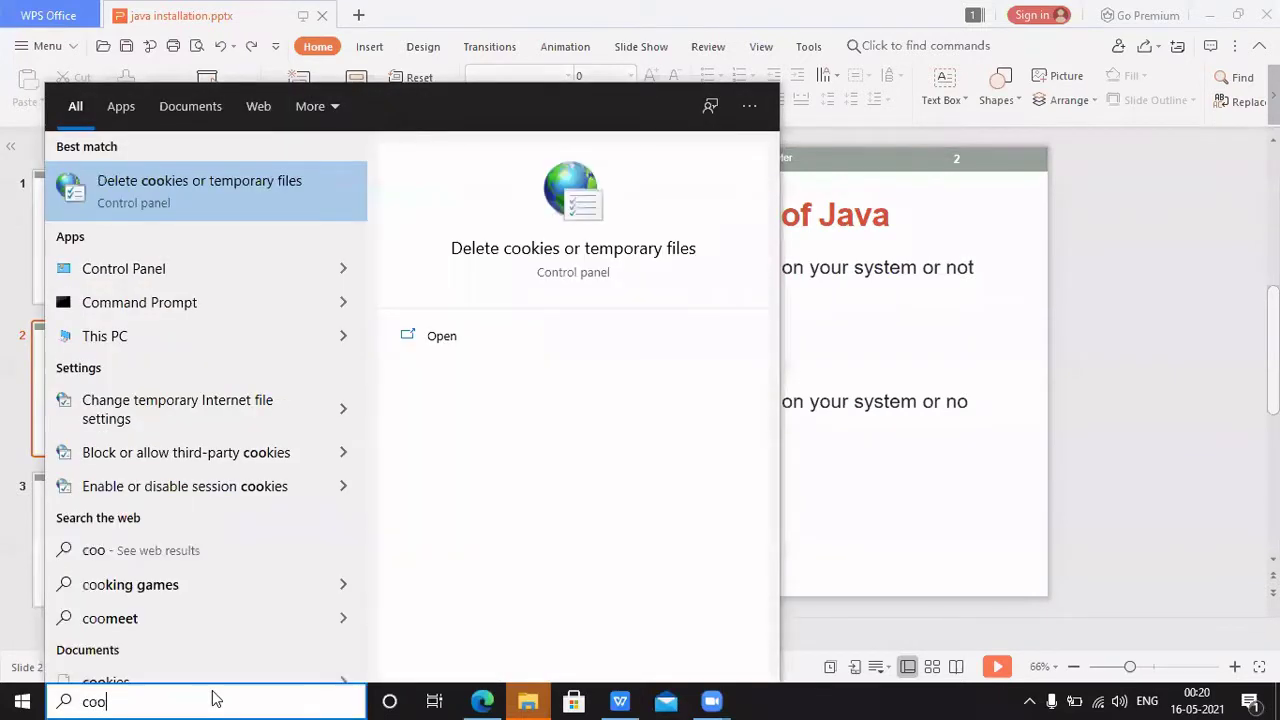
{"action": "key", "text": "BackSpace"}
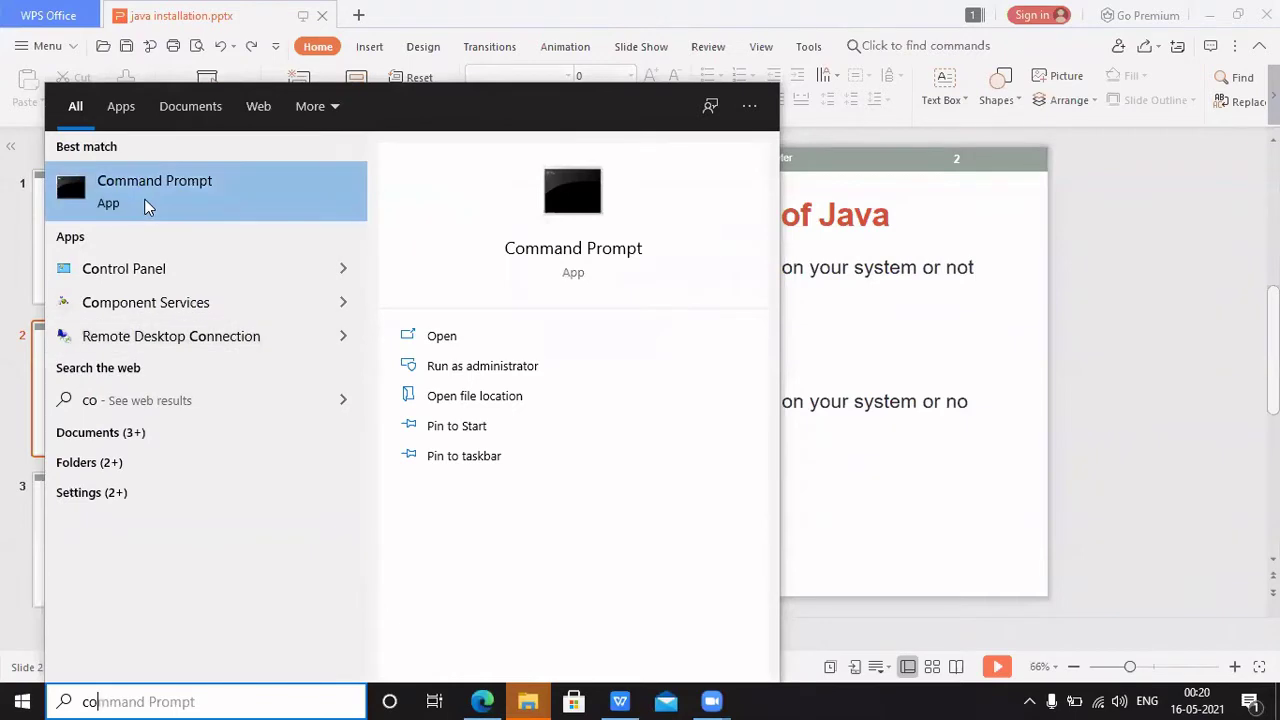
{"action": "left_click", "coordinate": [146, 205]}
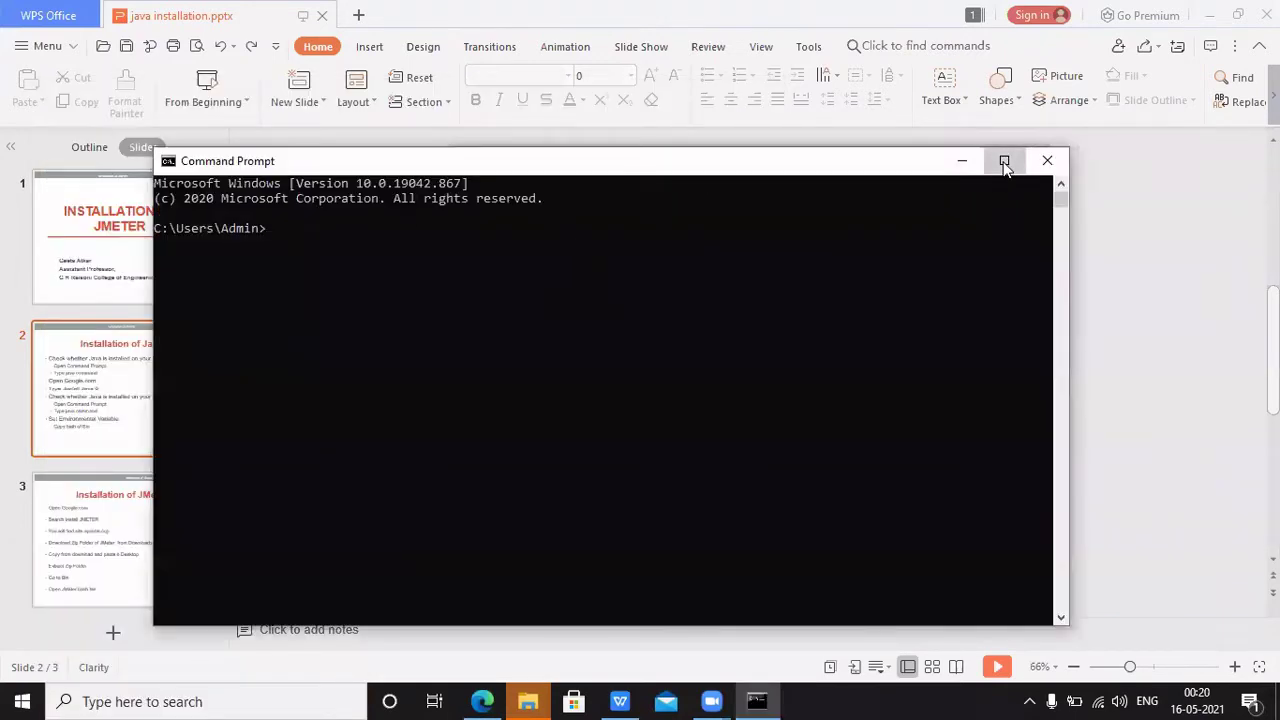
{"action": "left_click", "coordinate": [1004, 160]}
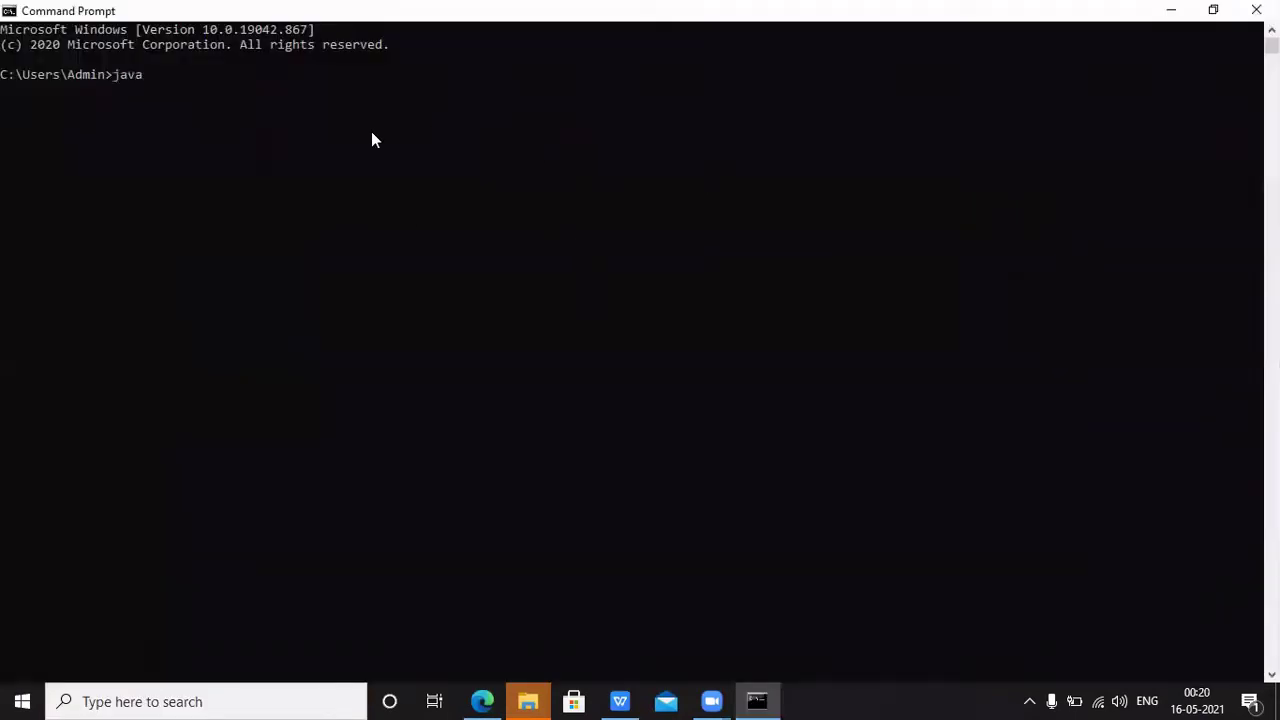
{"action": "key", "text": "Return"}
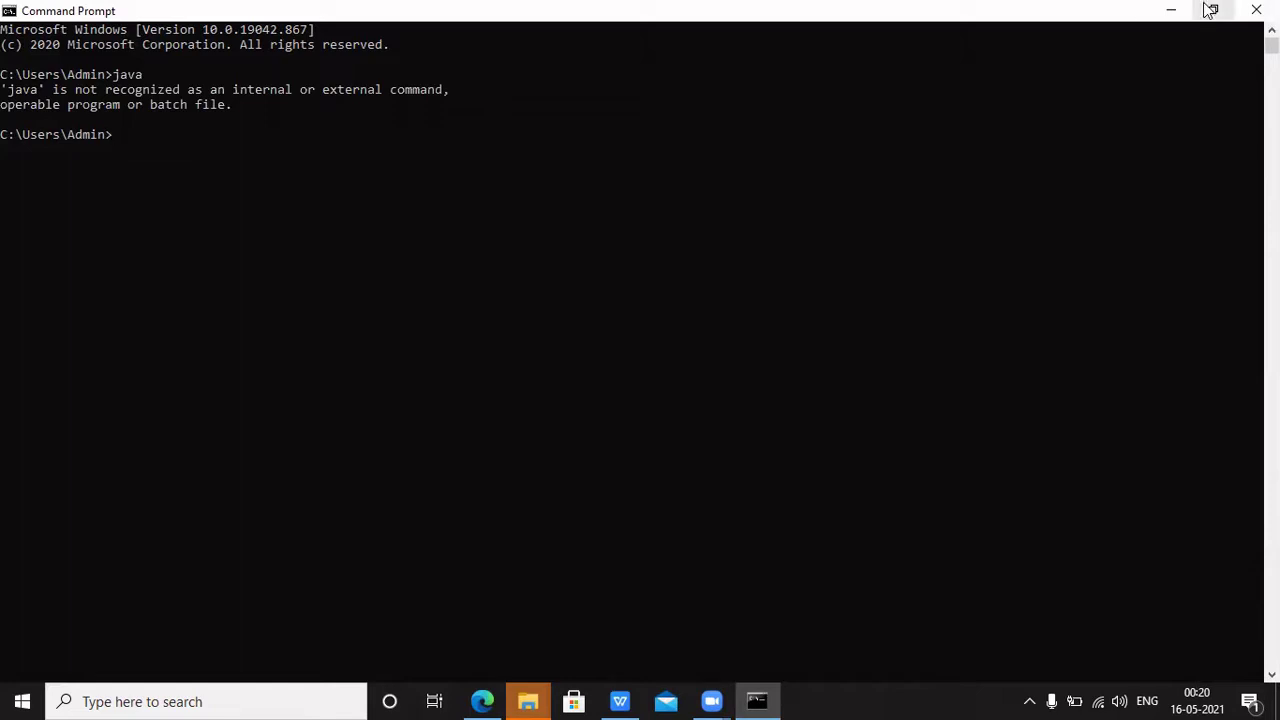
Select the phrase 'Install Java 8' in the slide's bullet text, then minimize WPS Presentation
{"action": "left_click", "coordinate": [1173, 12]}
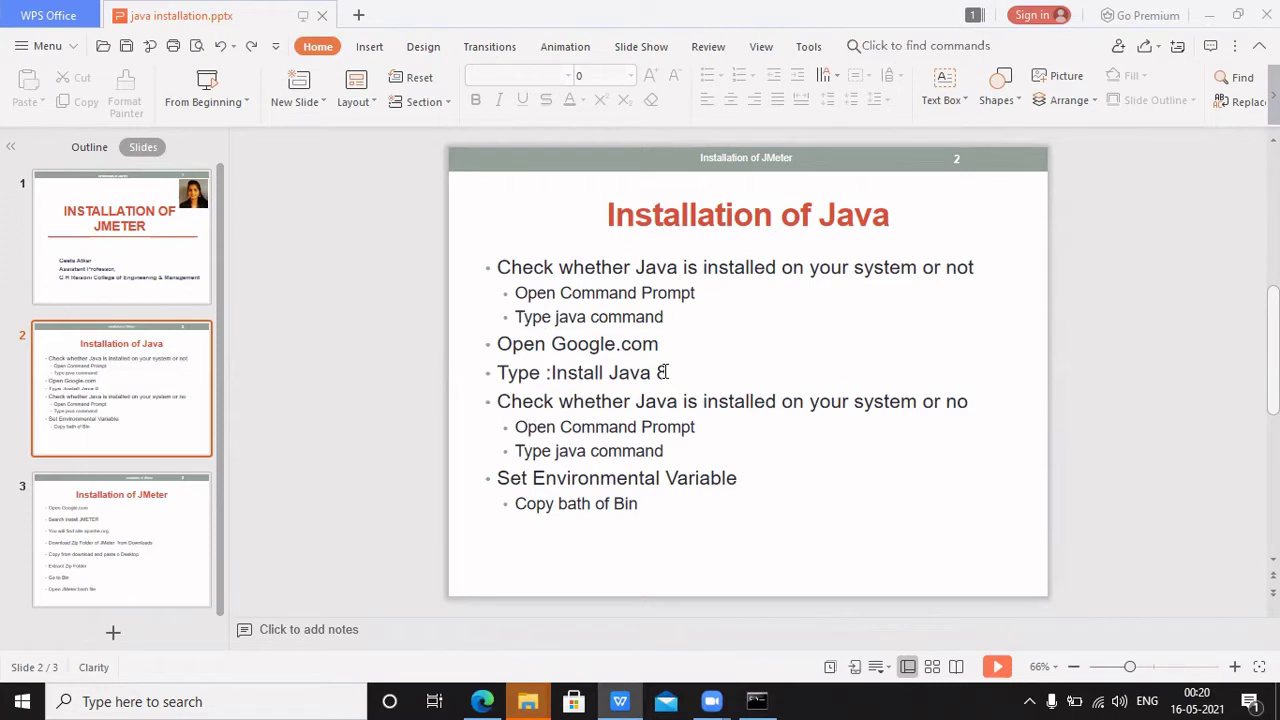
{"action": "left_click", "coordinate": [661, 372]}
{"action": "left_click_drag", "start_coordinate": [666, 372], "coordinate": [552, 372]}
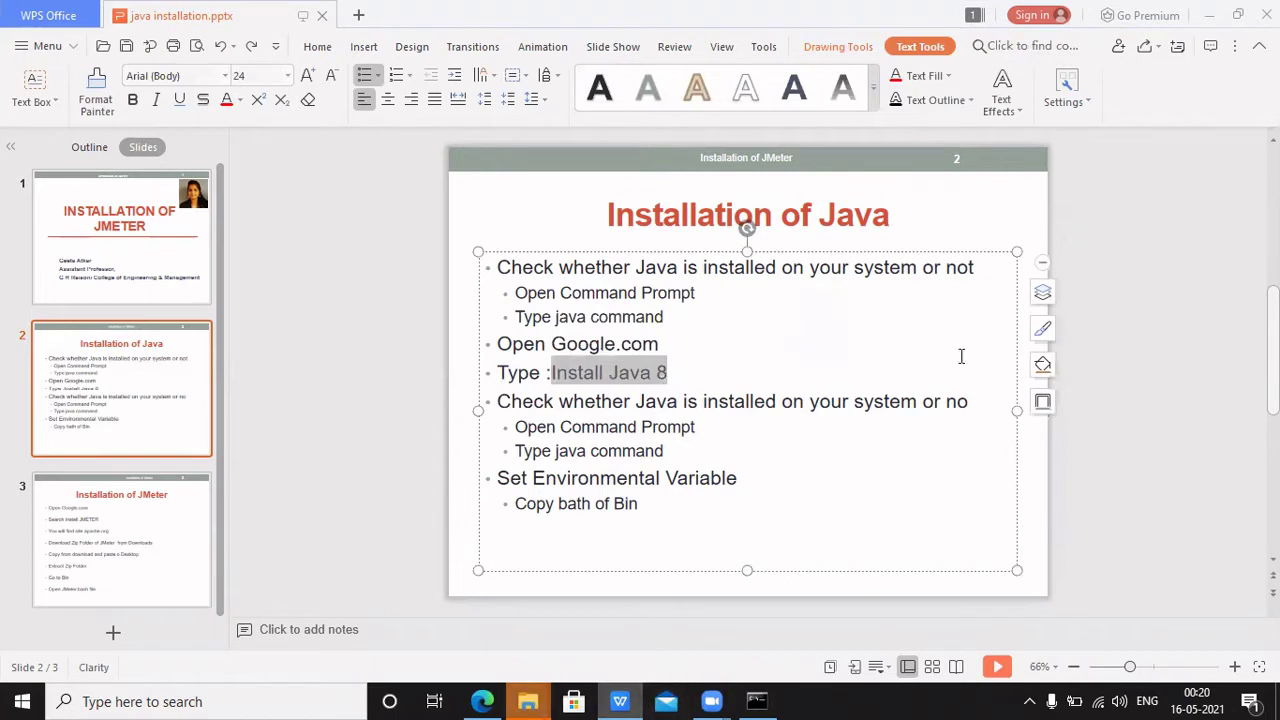
{"action": "left_click", "coordinate": [1208, 15]}
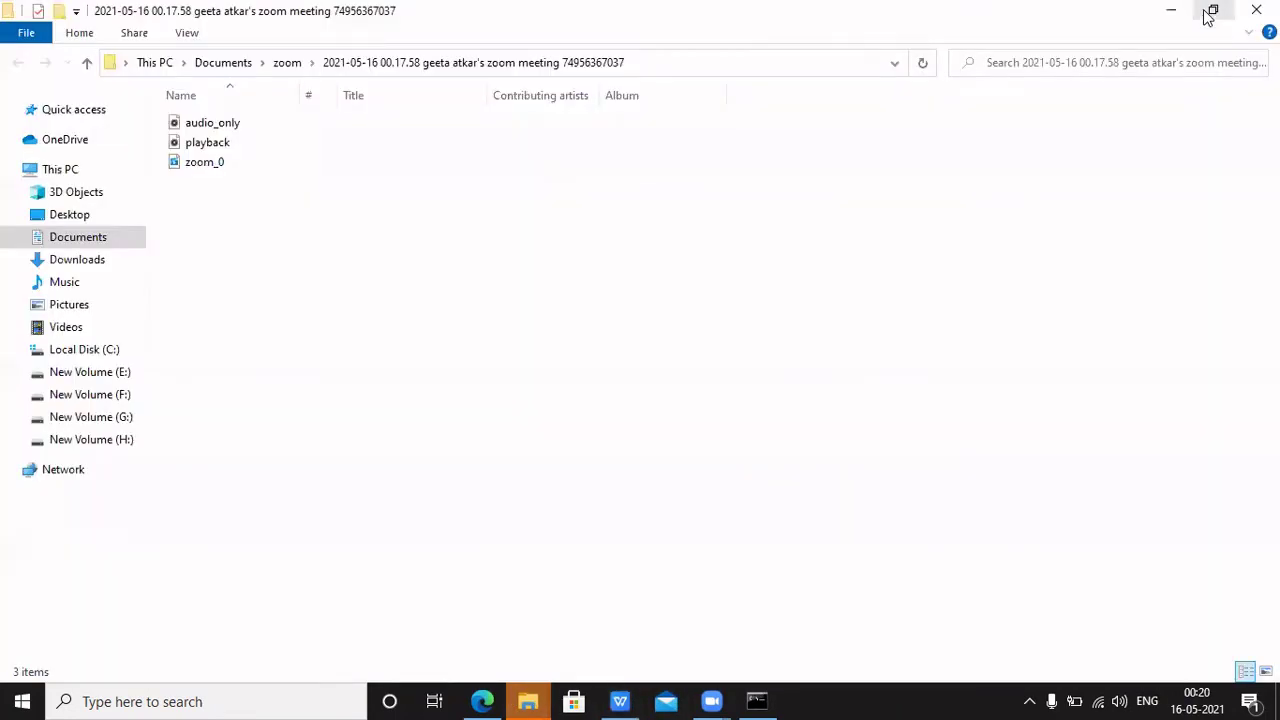
Launch Chrome from the desktop, go to google.com and search for 'install java 8'
{"action": "left_click", "coordinate": [1170, 12]}
{"action": "left_click", "coordinate": [1170, 12]}
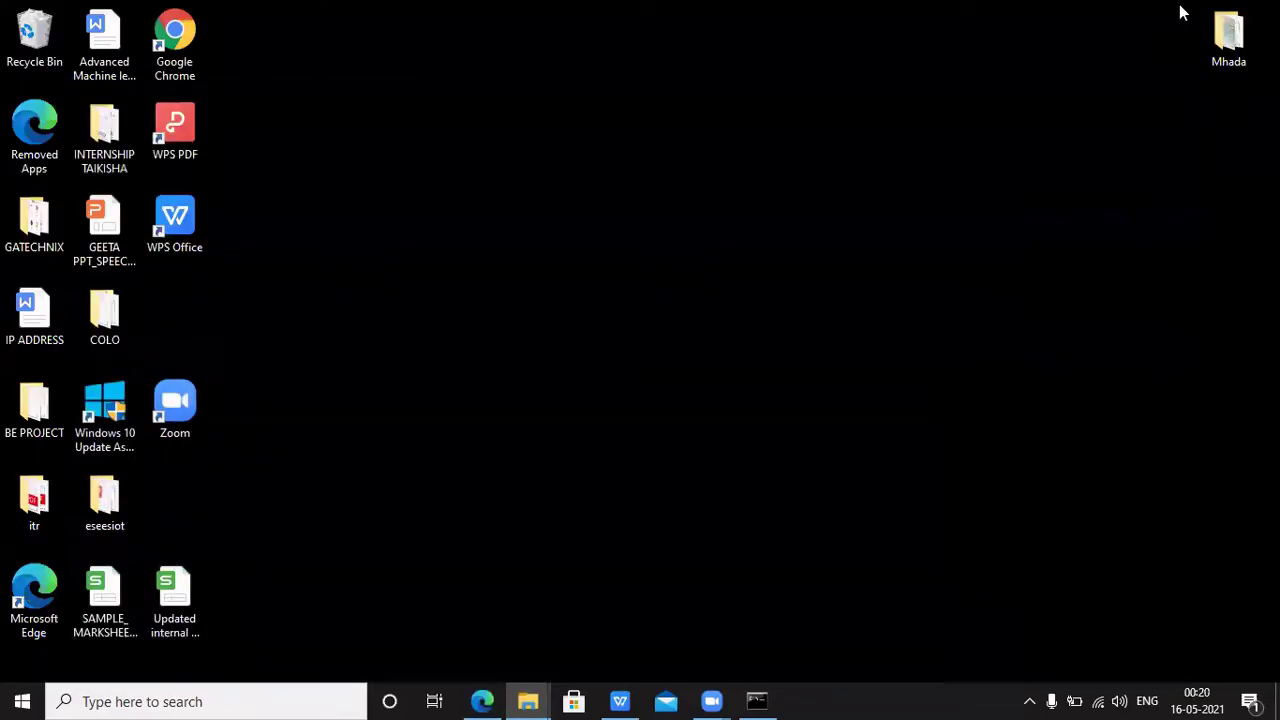
{"action": "double_click", "coordinate": [177, 52]}
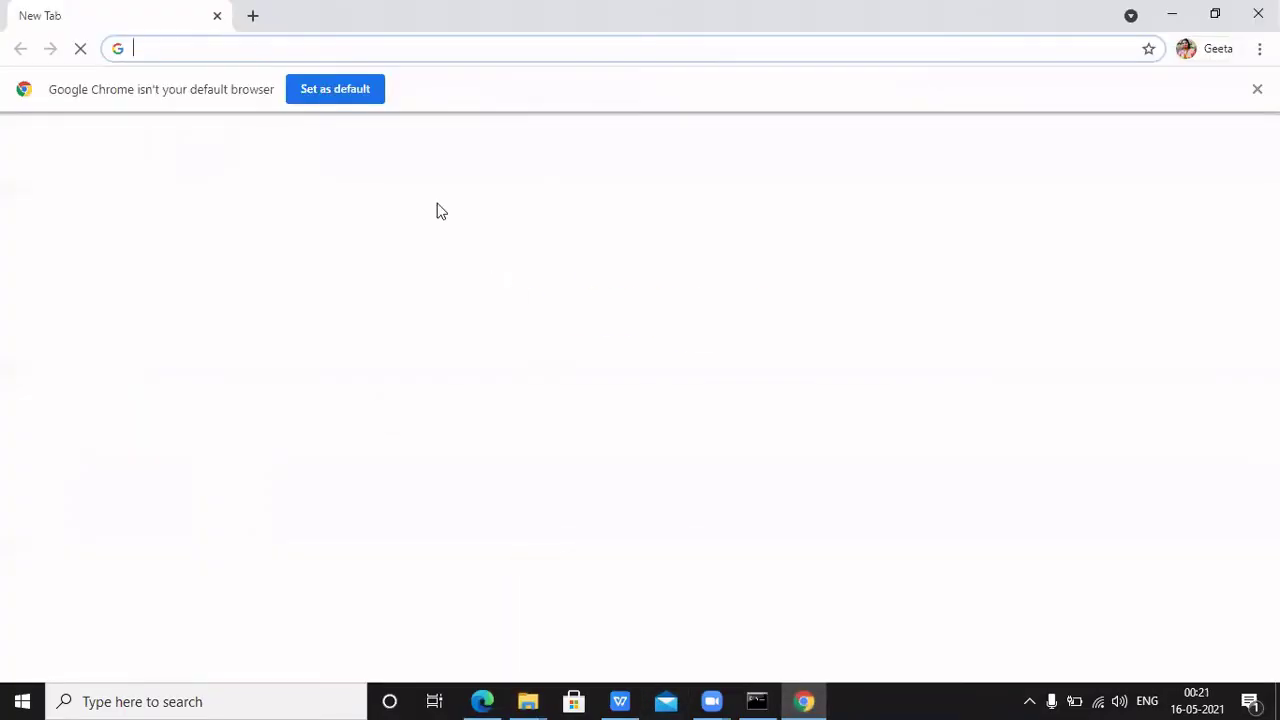
{"action": "left_click", "coordinate": [283, 43]}
{"action": "type", "text": "goog"}
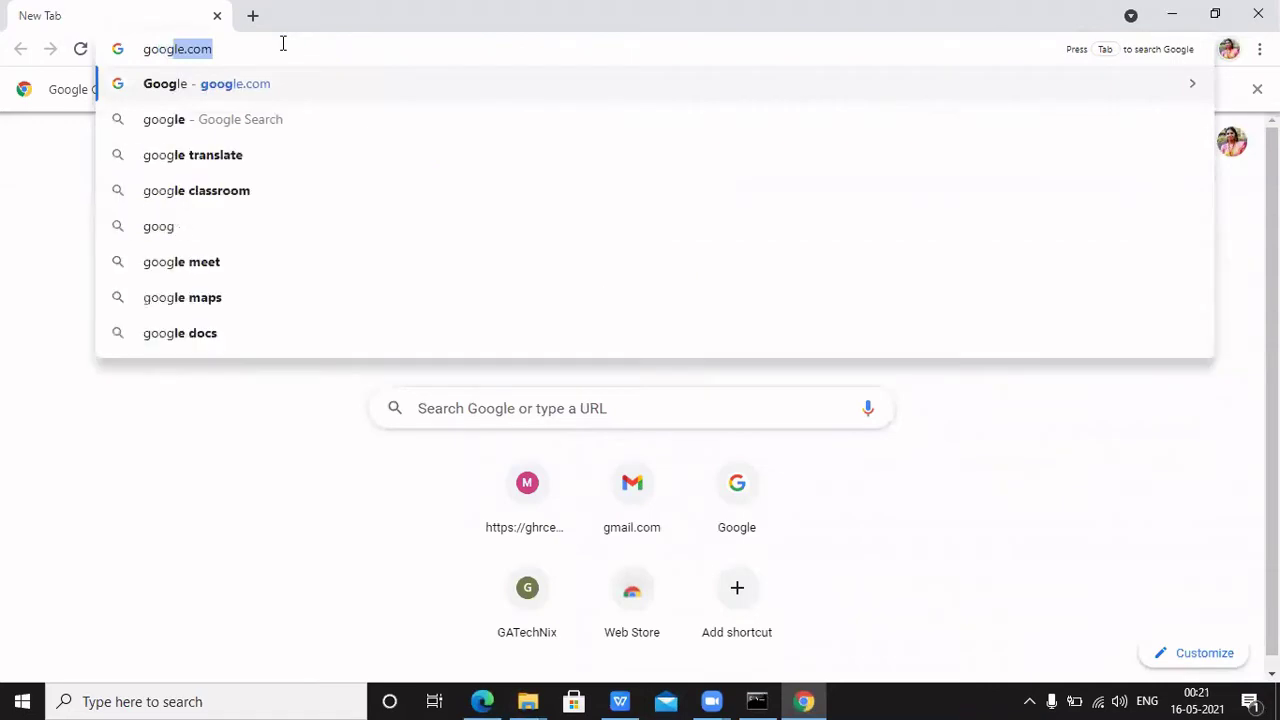
{"action": "key", "text": "Return"}
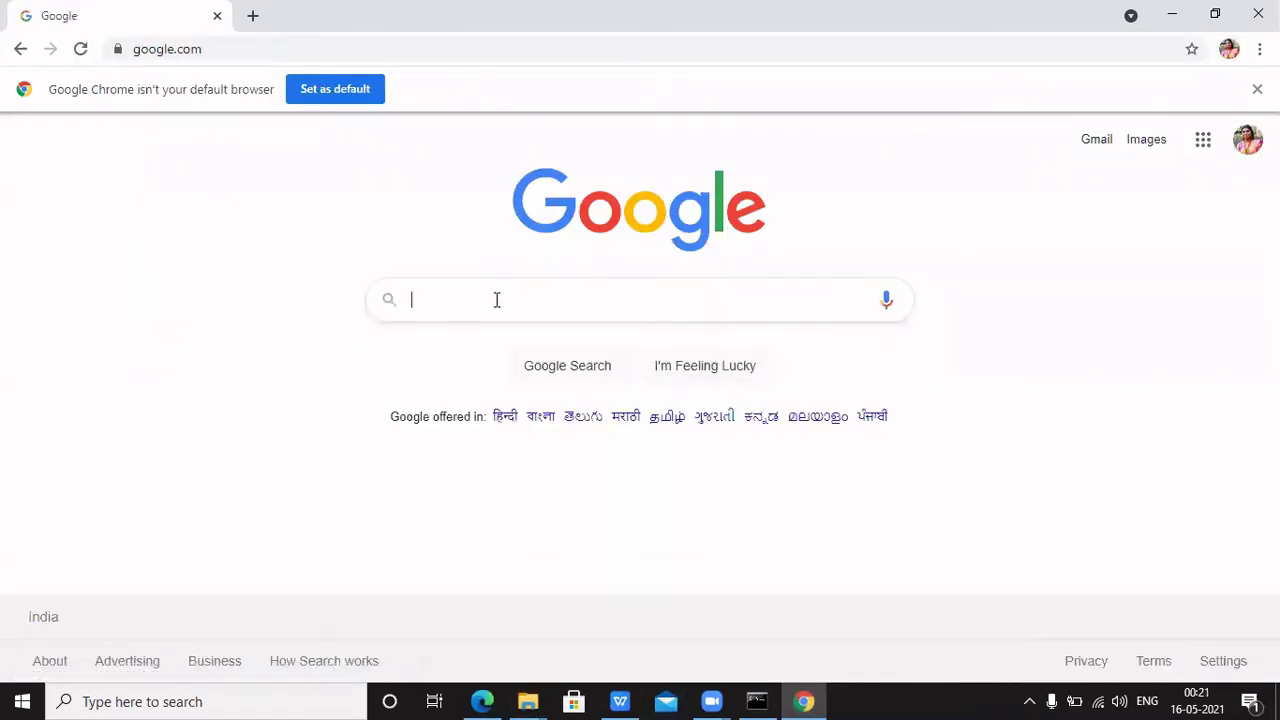
{"action": "type", "text": "install "}
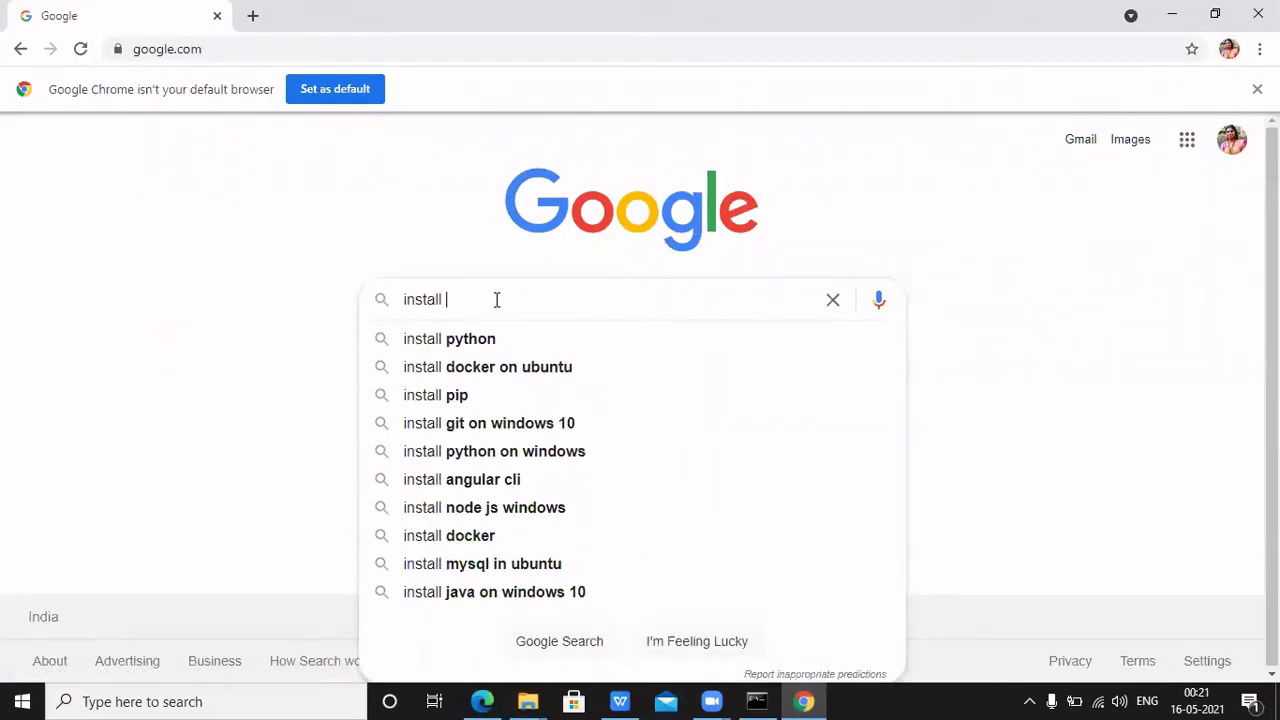
{"action": "type", "text": "java 8"}
{"action": "key", "text": "Return"}
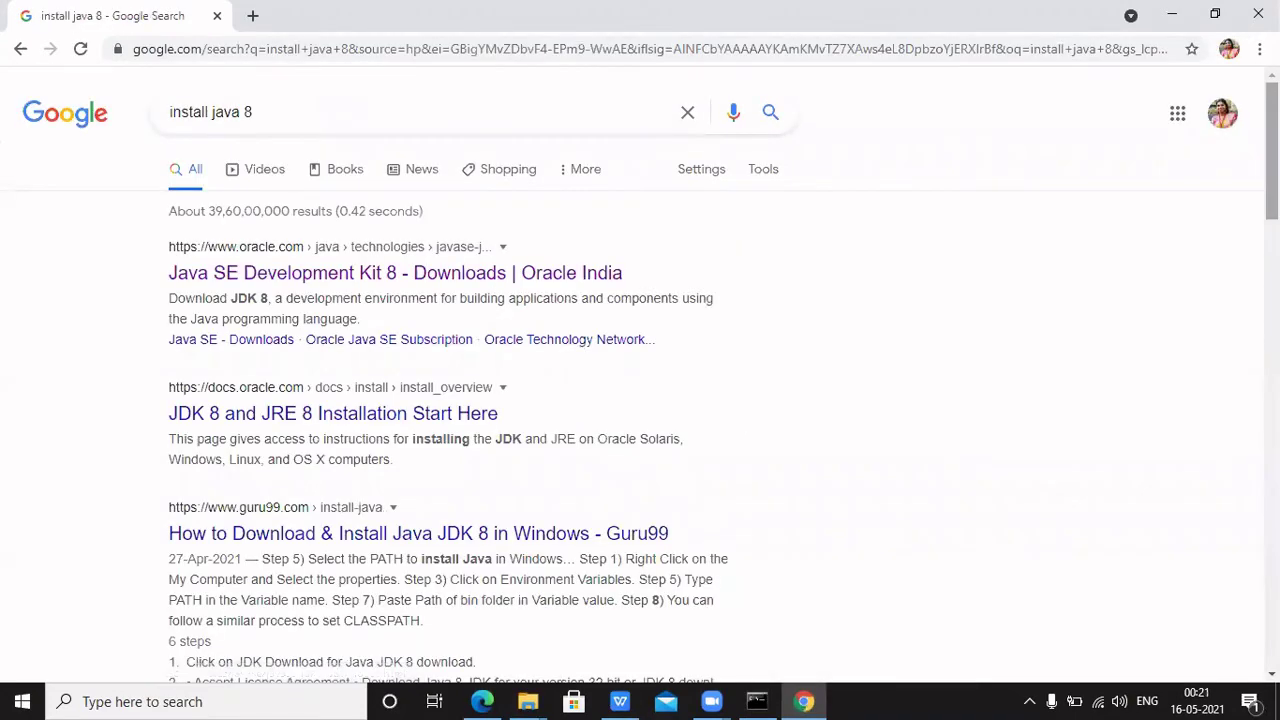
Open Oracle's 'Java SE Development Kit 8 - Downloads' result in a new tab
{"action": "scroll", "coordinate": [1241, 110], "scroll_direction": "down", "scroll_amount": 1}
{"action": "scroll", "coordinate": [1241, 110], "scroll_direction": "up", "scroll_amount": 1}
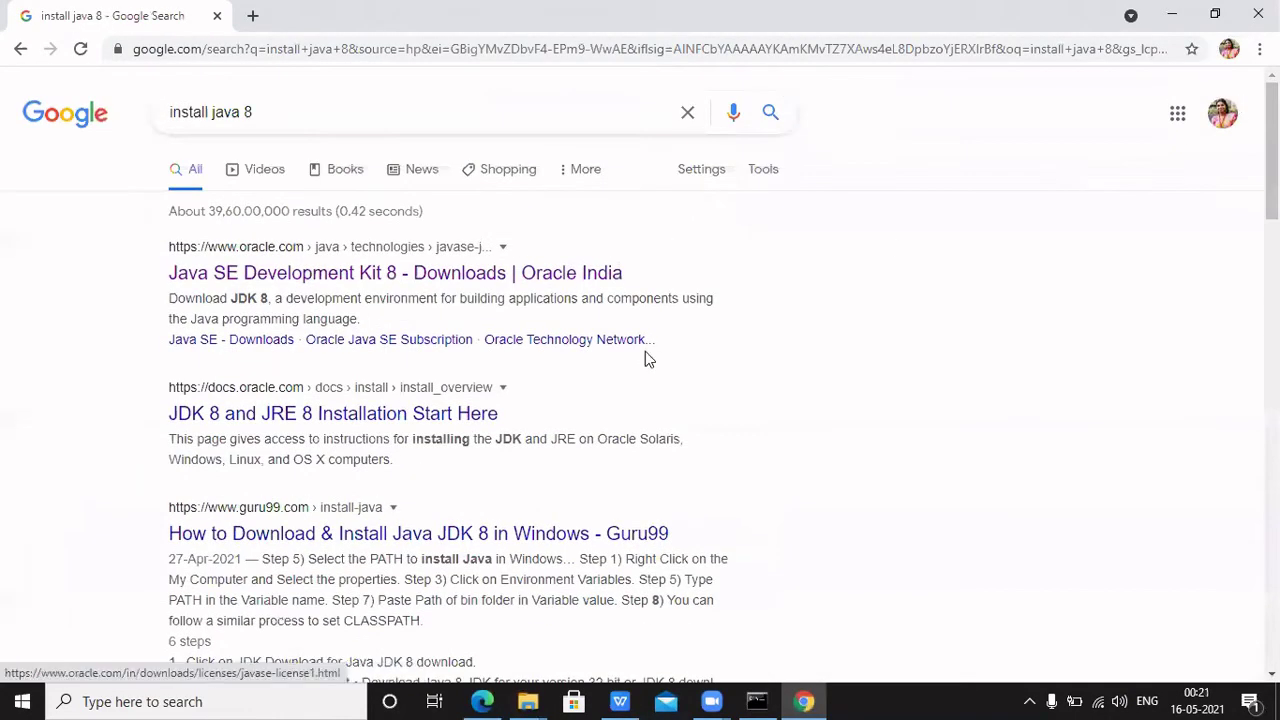
{"action": "left_click", "coordinate": [259, 228]}
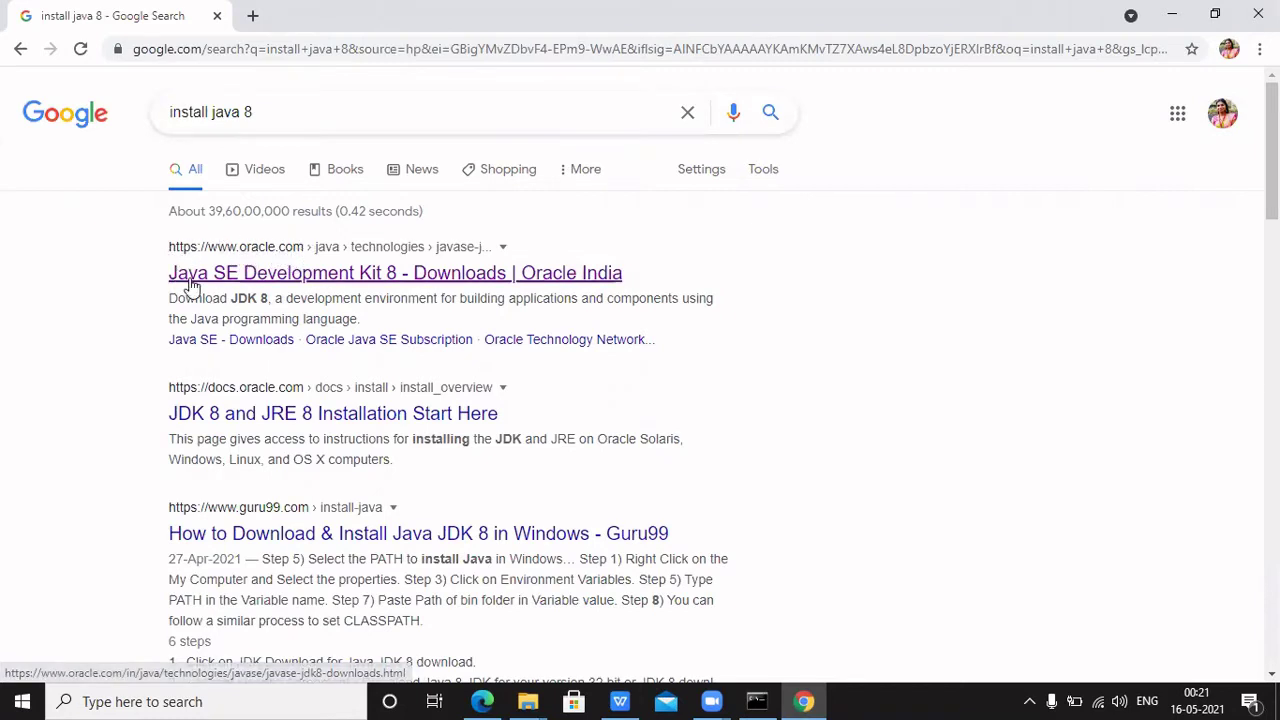
{"action": "right_click", "coordinate": [262, 278]}
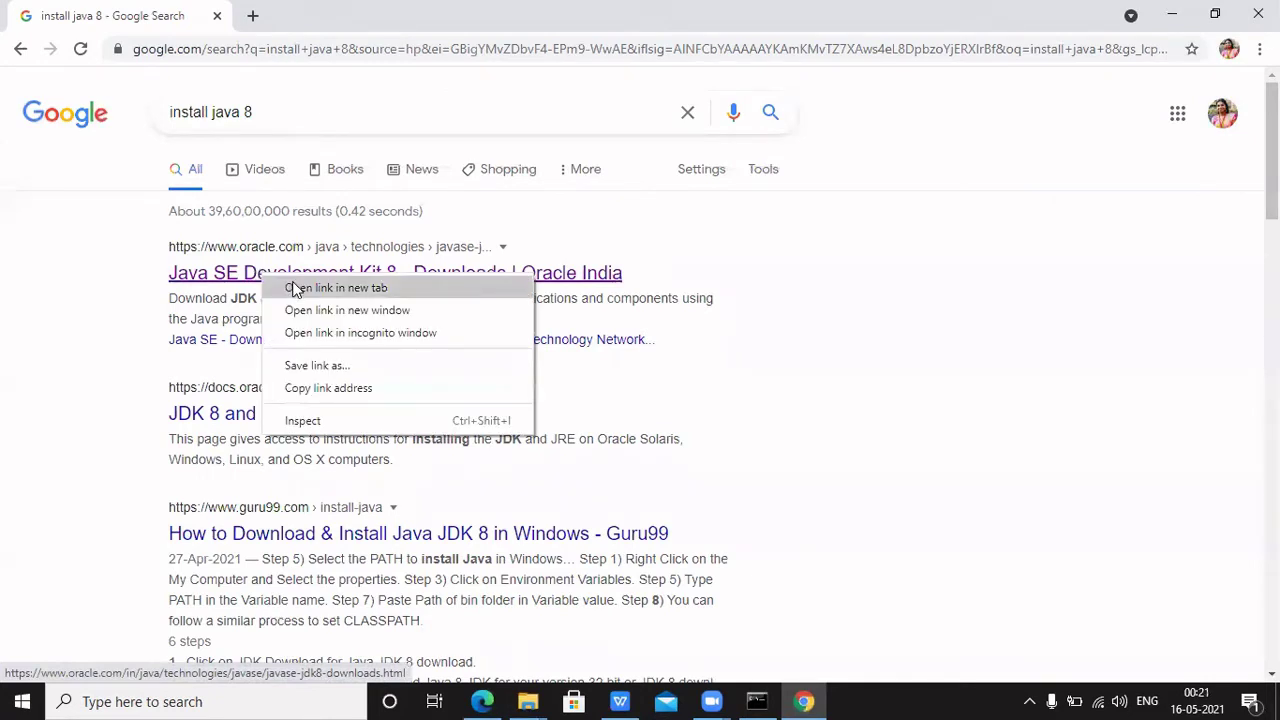
{"action": "left_click", "coordinate": [295, 289]}
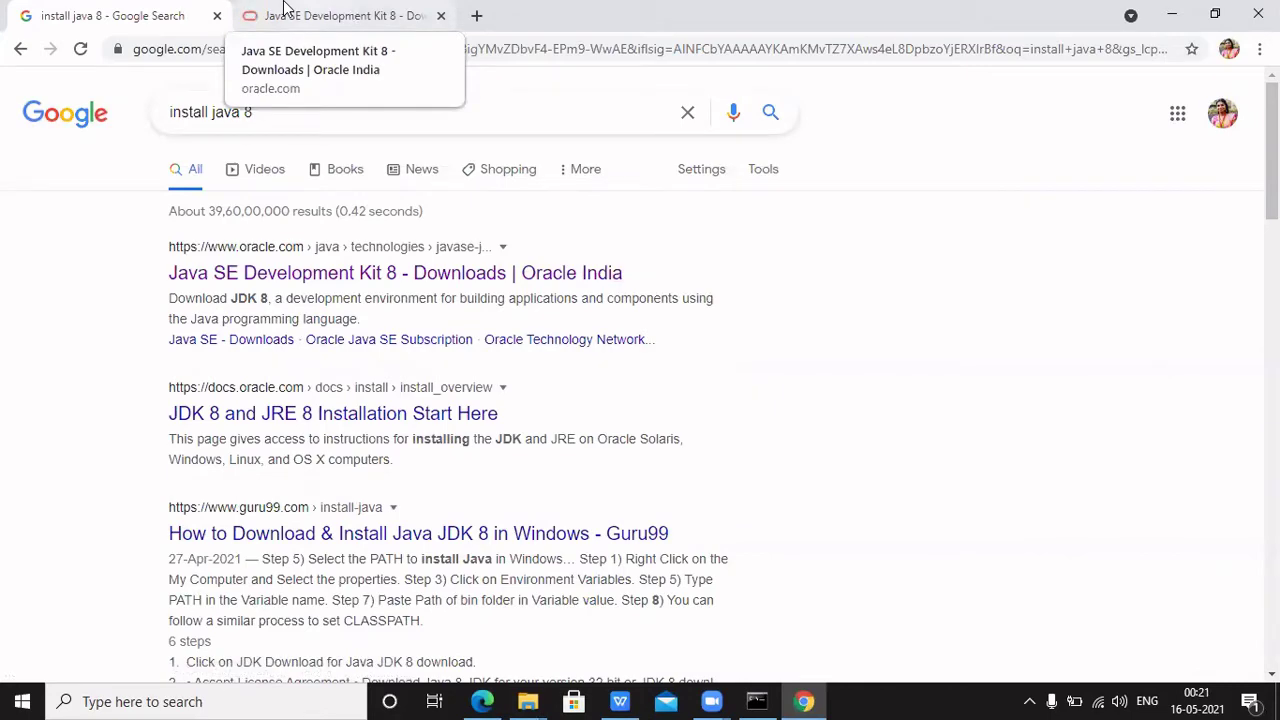
Switch to the Oracle tab and scroll down to the jdk-8u291-windows-x64.exe row
{"action": "left_click", "coordinate": [285, 10]}
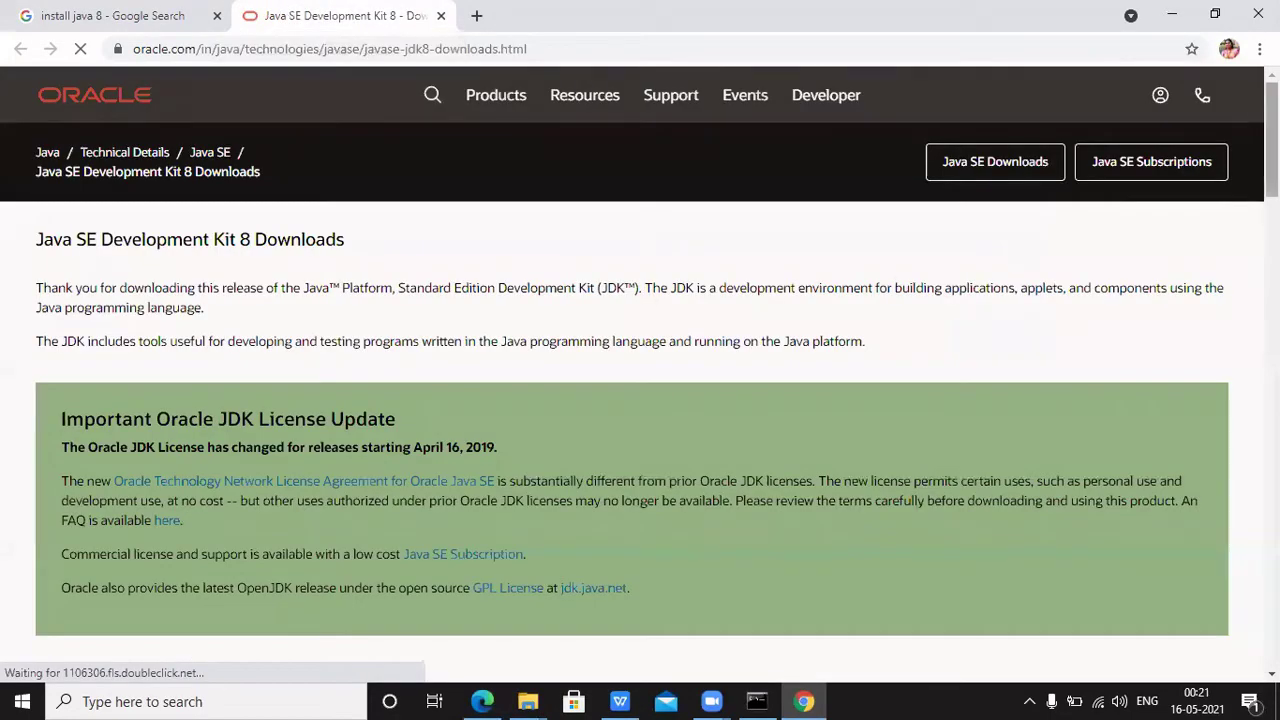
{"action": "scroll", "coordinate": [640, 370], "scroll_direction": "down", "scroll_amount": 5}
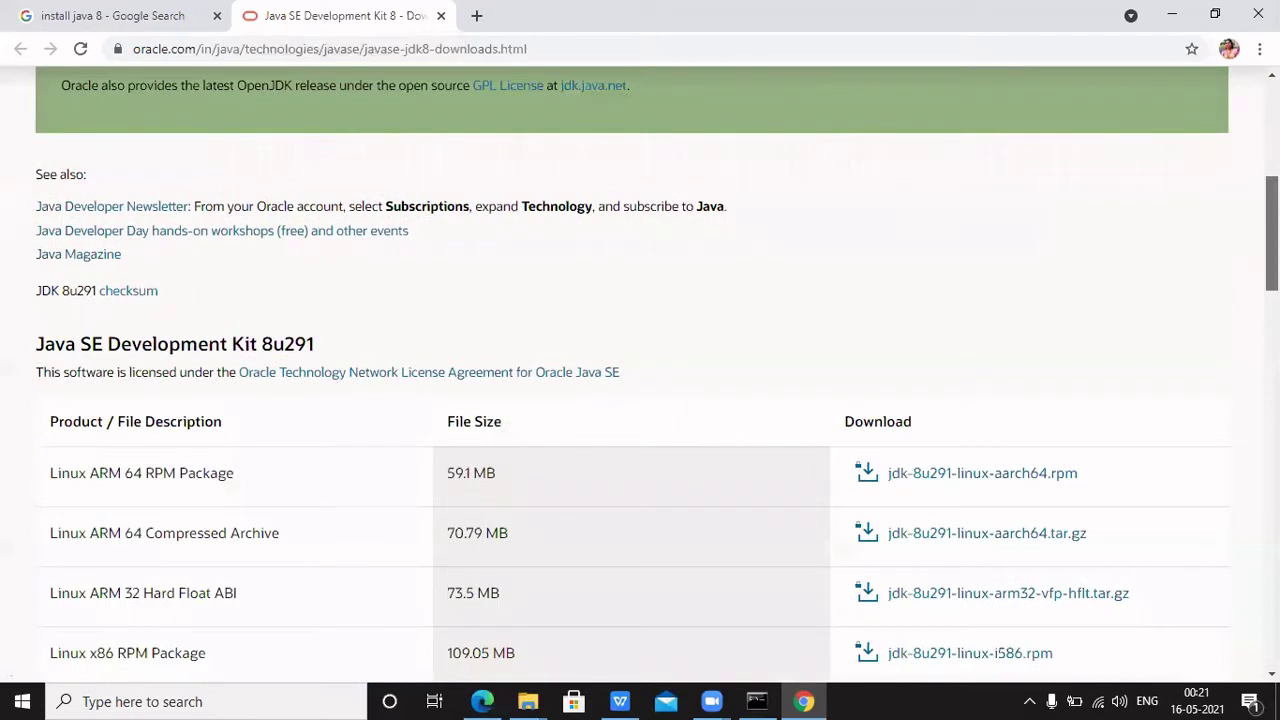
{"action": "scroll", "coordinate": [640, 370], "scroll_direction": "down", "scroll_amount": 2}
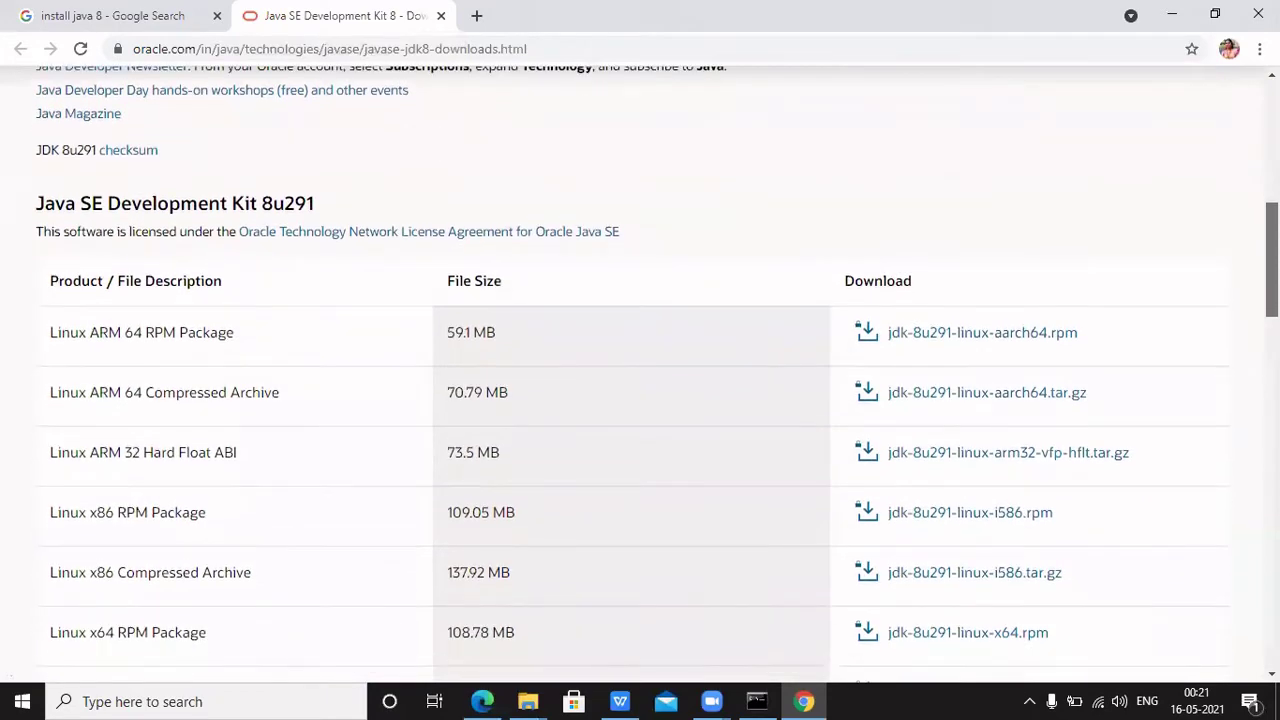
{"action": "scroll", "coordinate": [640, 370], "scroll_direction": "down", "scroll_amount": 2}
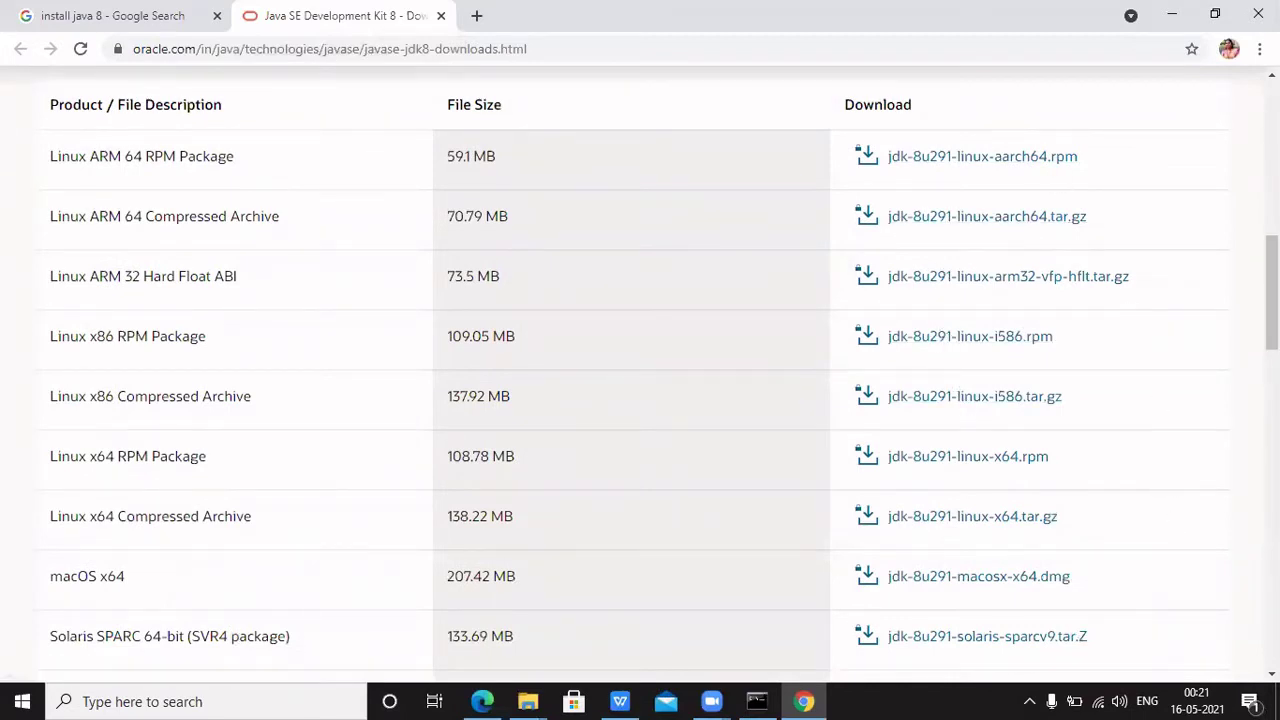
{"action": "left_click_drag", "start_coordinate": [1272, 293], "coordinate": [1272, 364]}
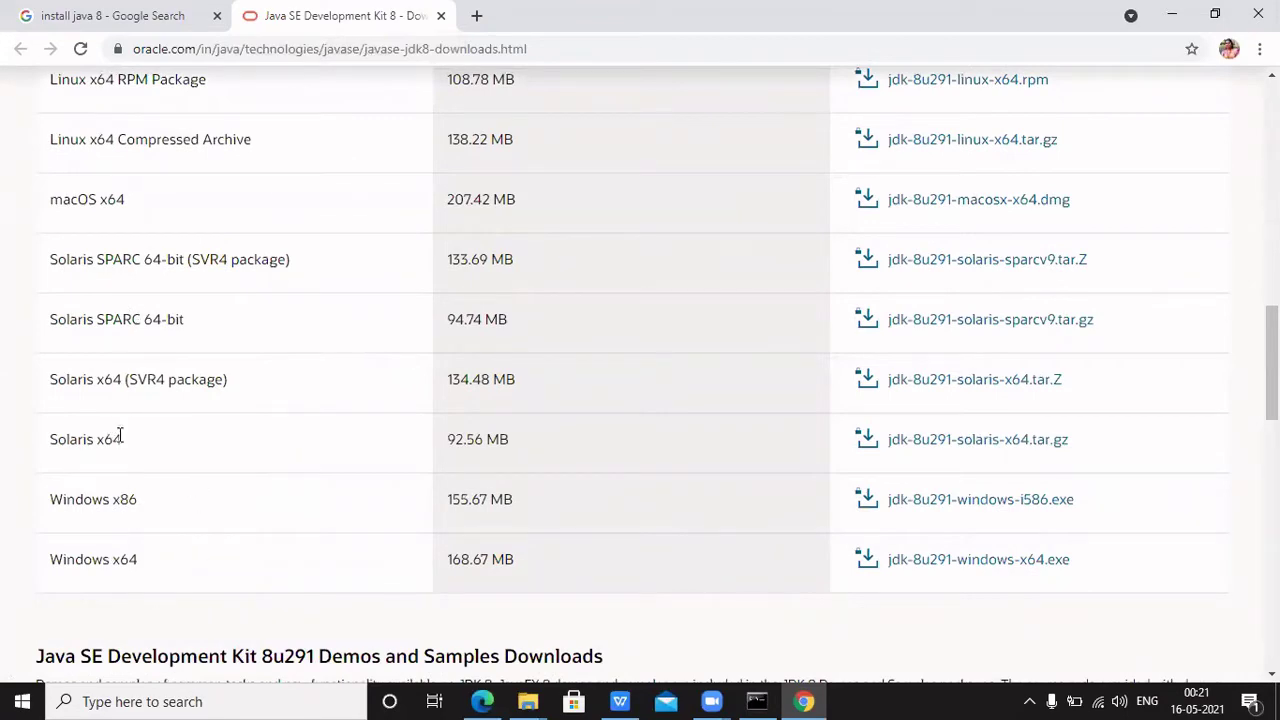
{"action": "left_click_drag", "start_coordinate": [1272, 362], "coordinate": [1272, 400]}
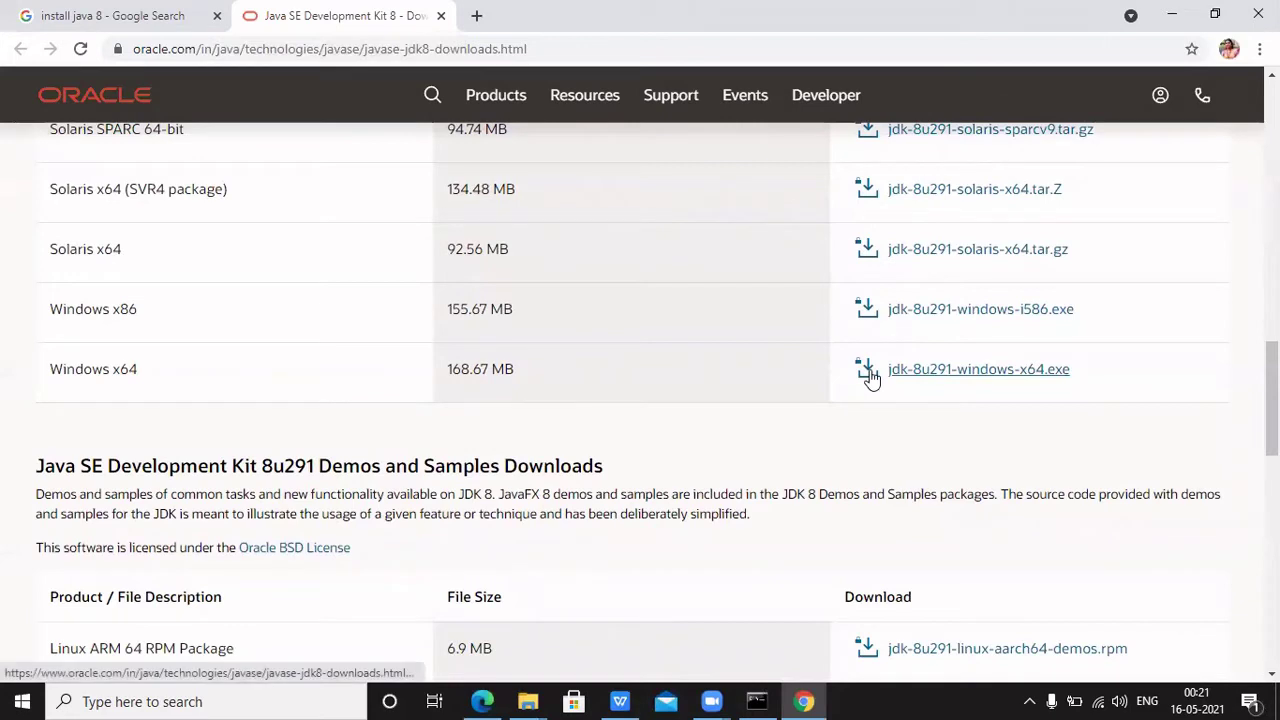
Accept the Oracle license agreement and request the jdk-8u291-windows-x64.exe download
{"action": "left_click", "coordinate": [903, 378]}
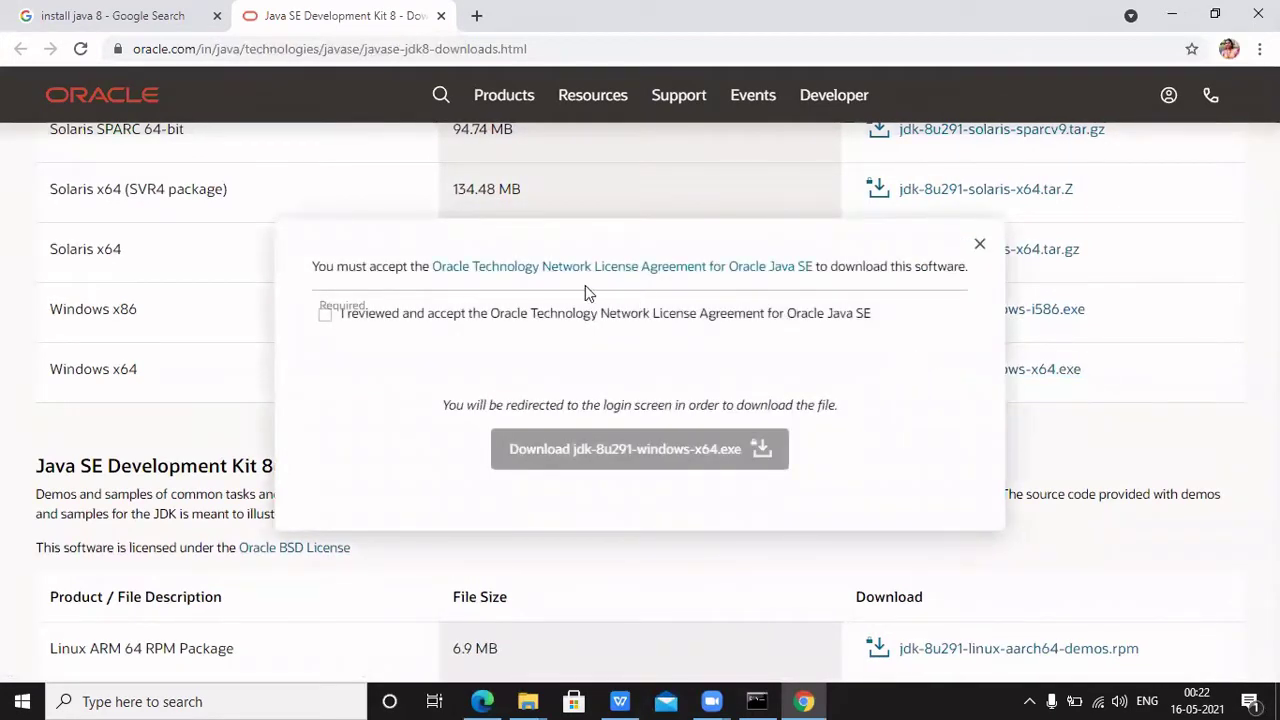
{"action": "left_click", "coordinate": [327, 315]}
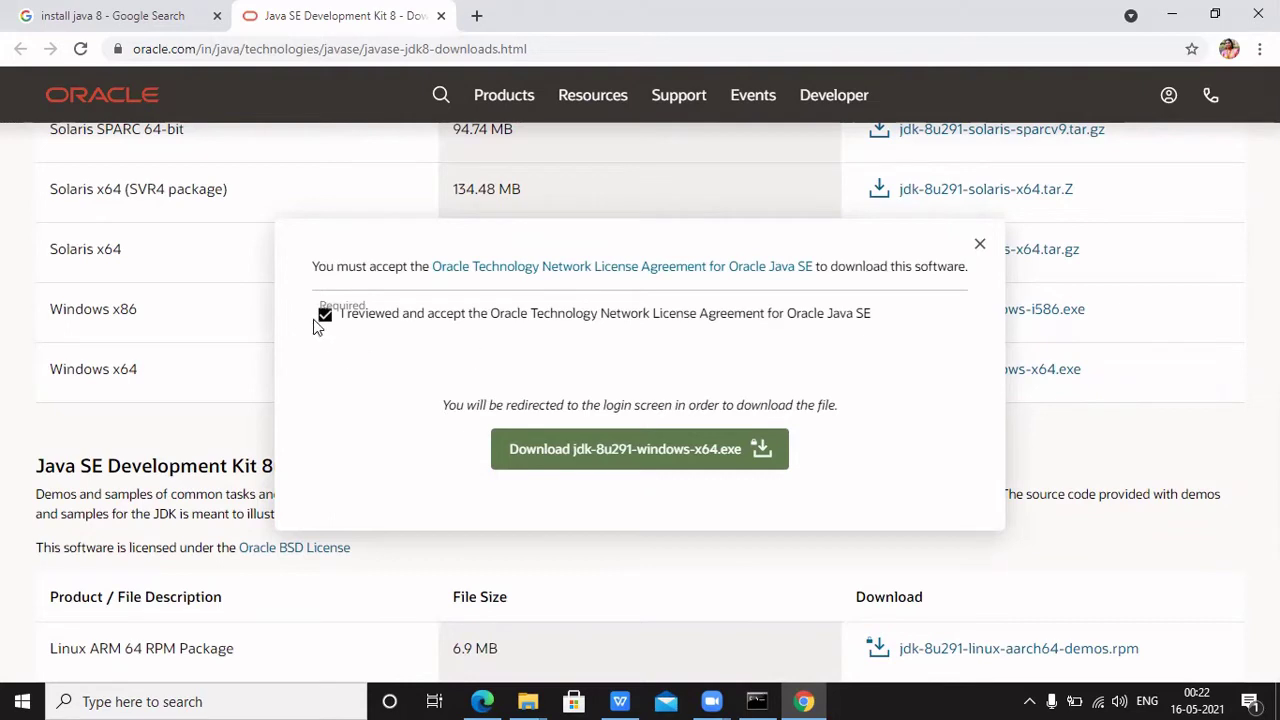
{"action": "left_click", "coordinate": [607, 447]}
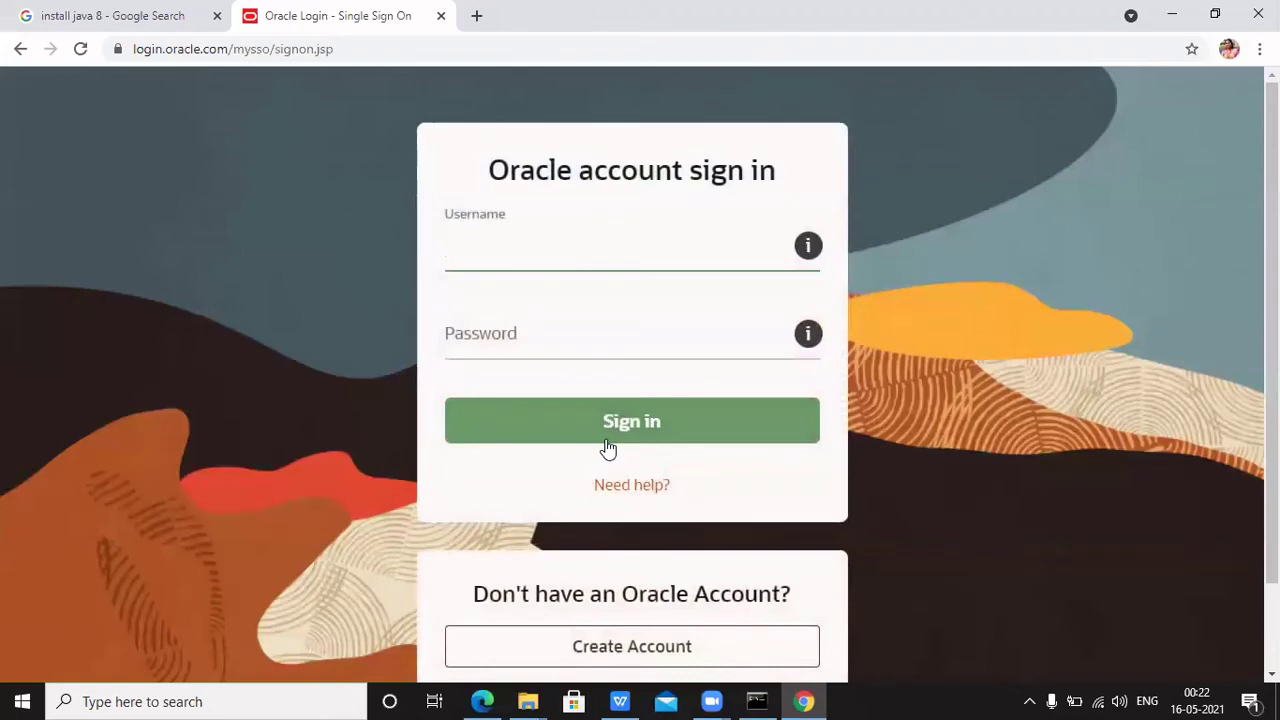
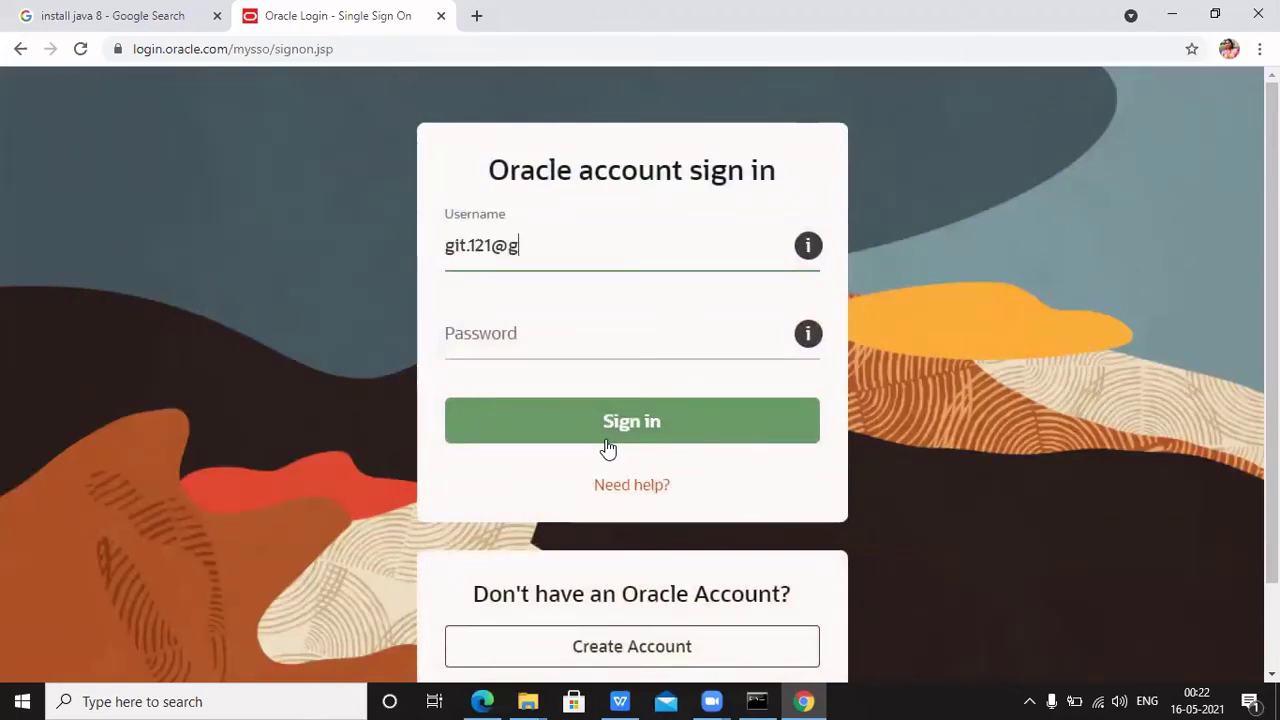
Enter the Oracle account e-mail and password and sign in
{"action": "key", "text": "Tab"}
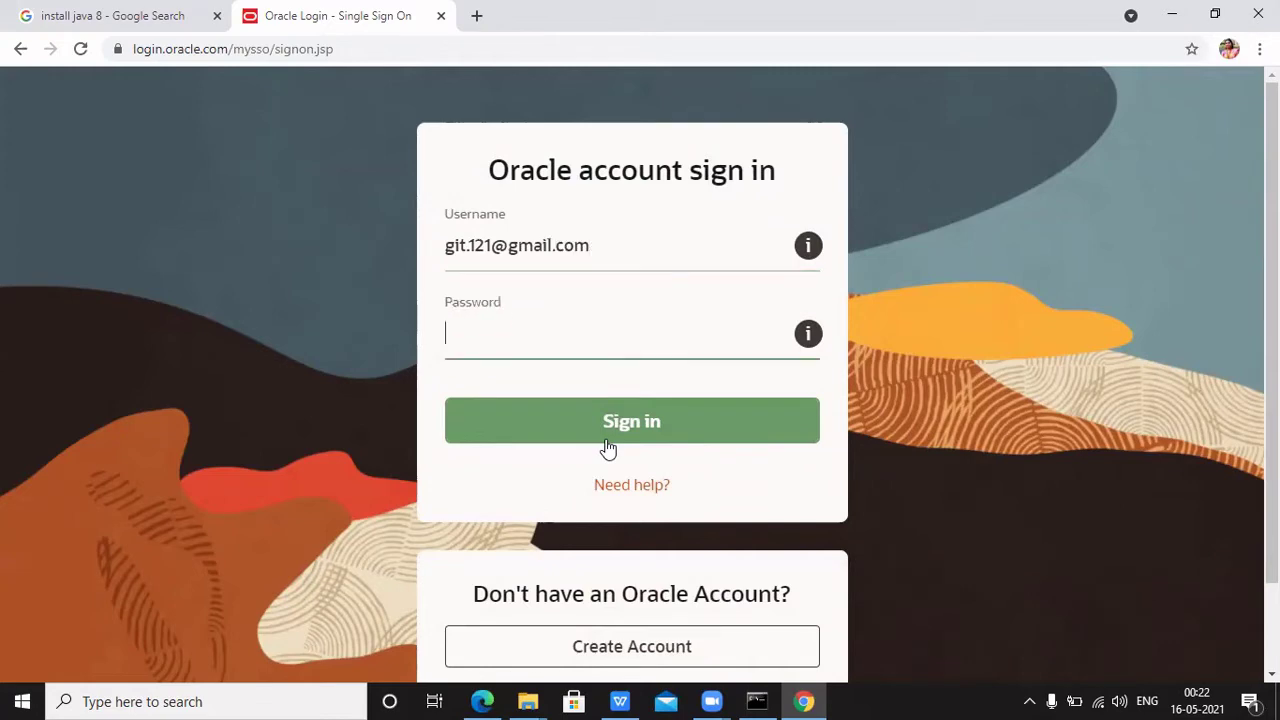
{"action": "type", "text": "**********"}
{"action": "left_click", "coordinate": [619, 432]}
{"action": "left_click", "coordinate": [703, 329]}
{"action": "left_click", "coordinate": [658, 425]}
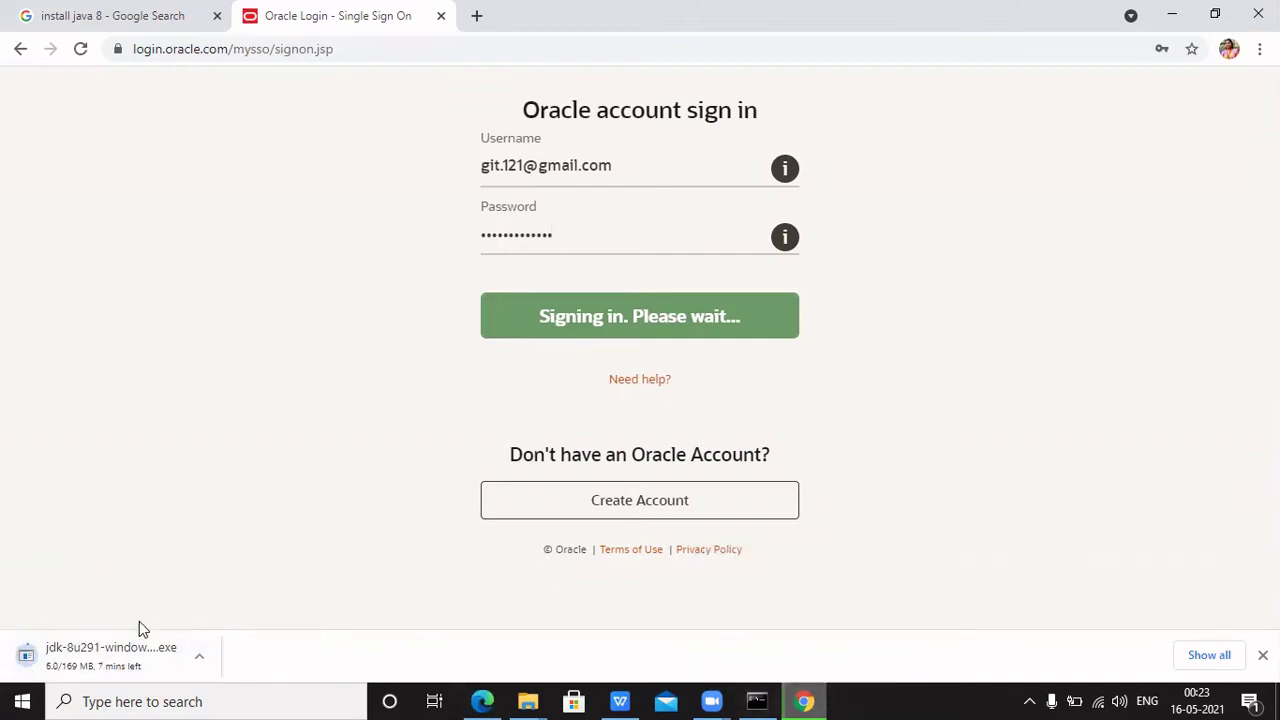
{"action": "right_click", "coordinate": [130, 657]}
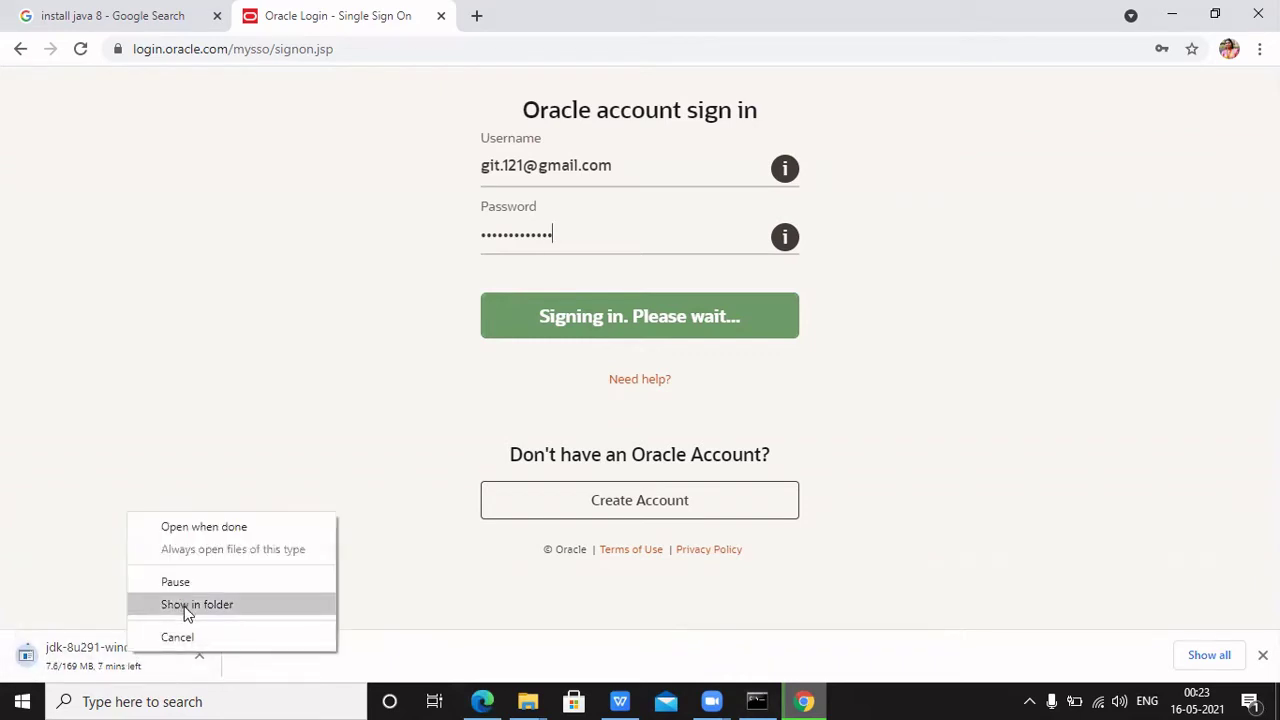
{"action": "left_click", "coordinate": [84, 595]}
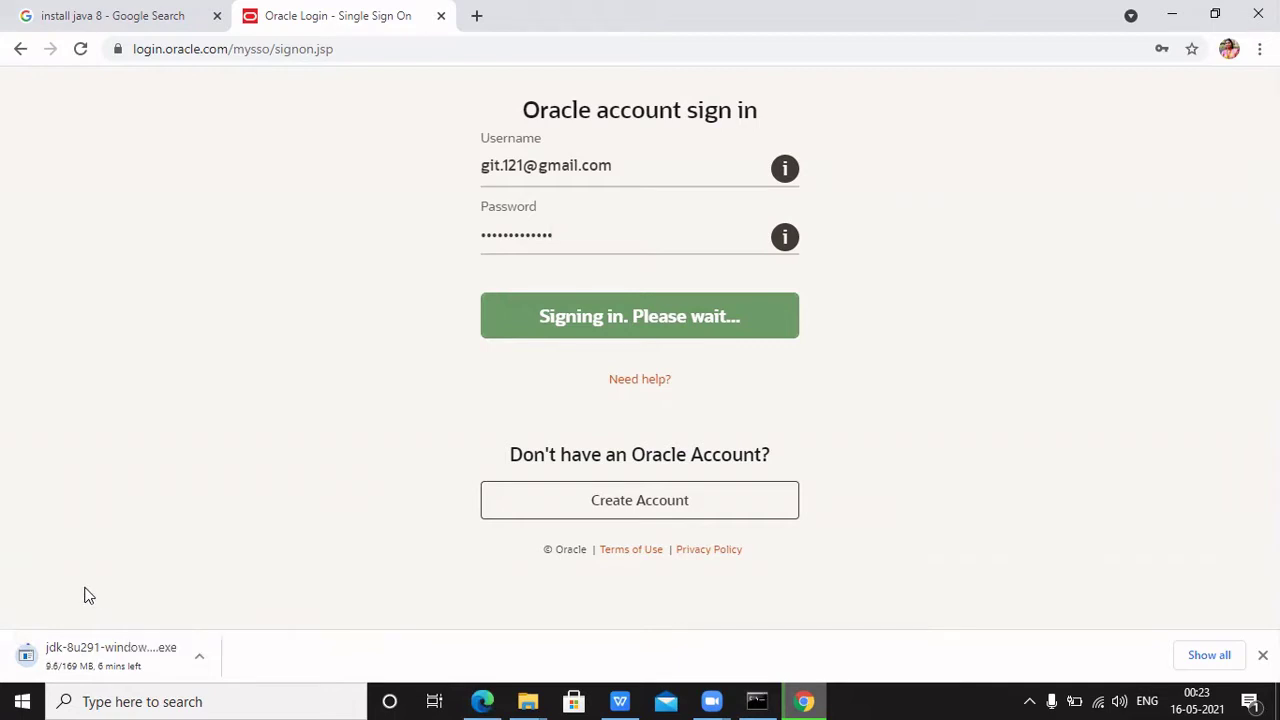
{"action": "mouse_move", "coordinate": [828, 700]}
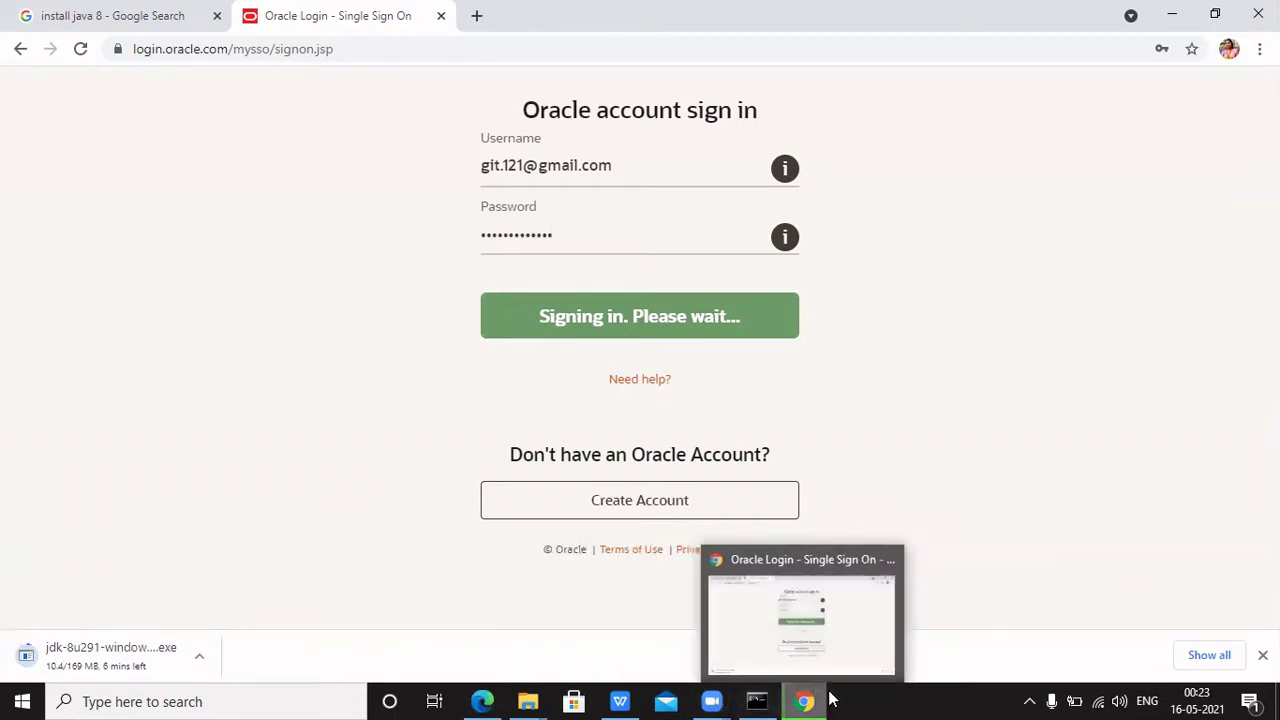
Bring java installation.pptx forward from the taskbar, then minimize it again
{"action": "left_click", "coordinate": [622, 701]}
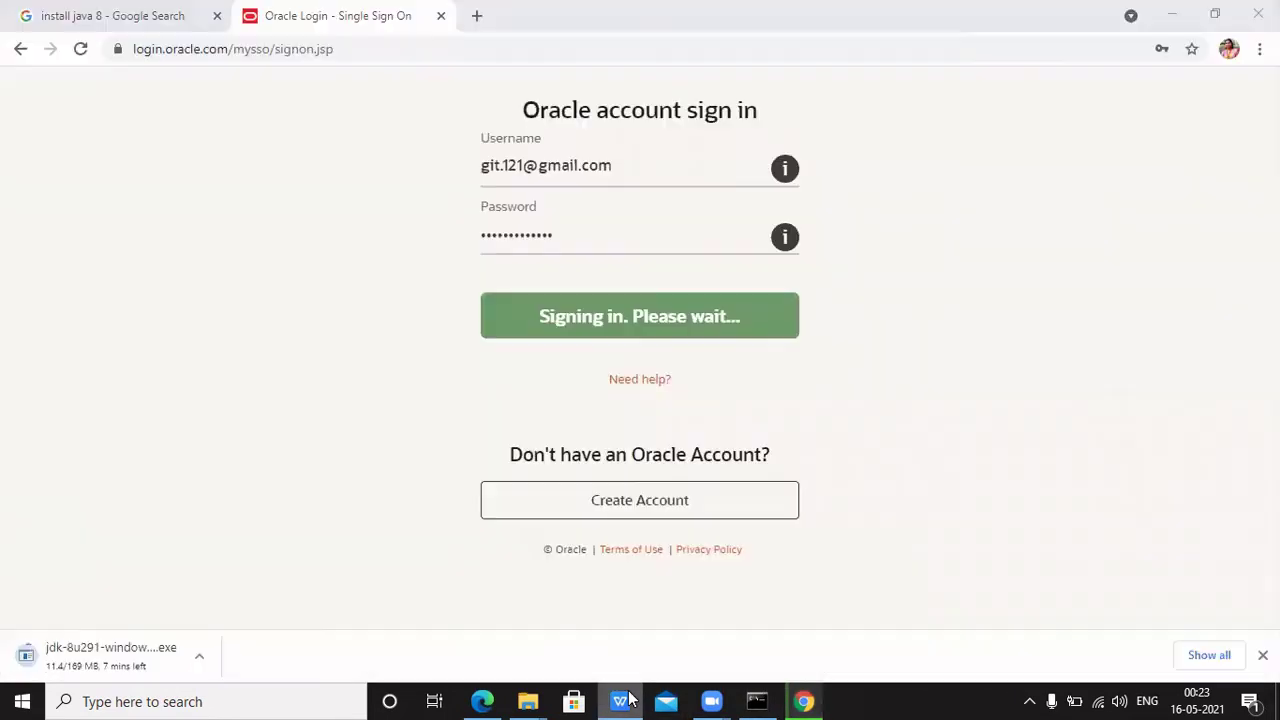
{"action": "left_click", "coordinate": [628, 699]}
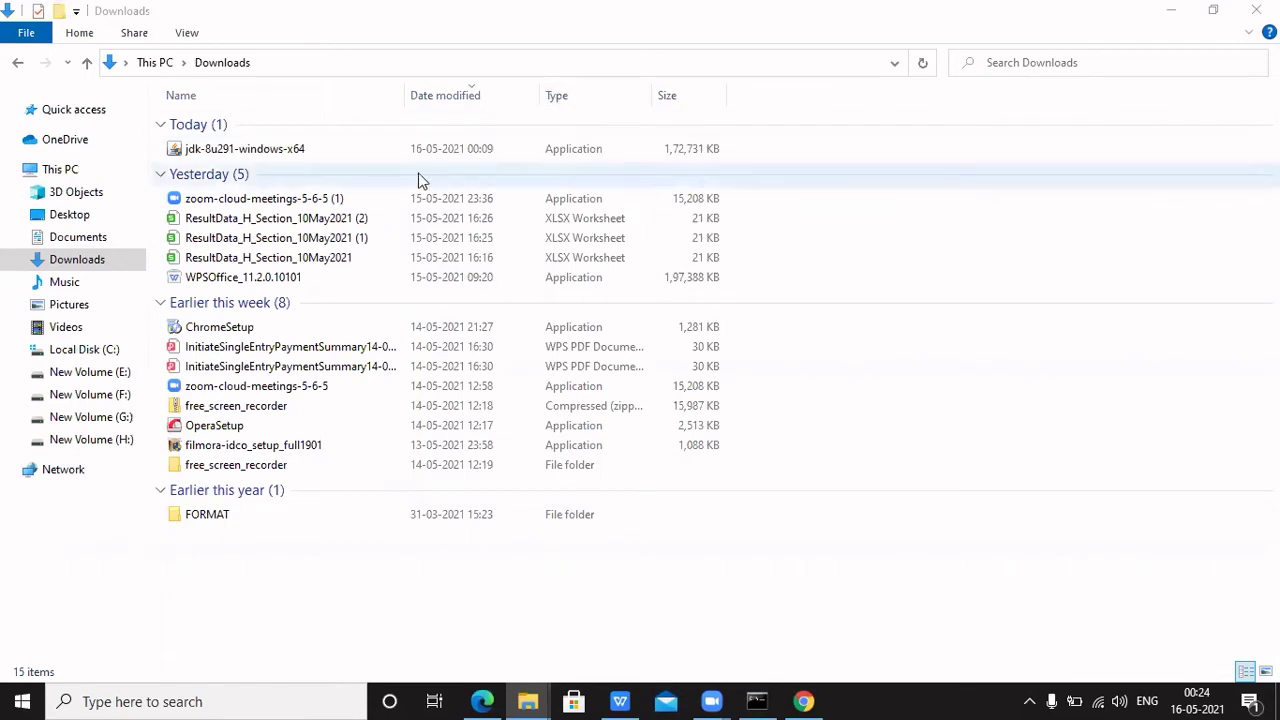
Run the jdk-8u291-windows-x64 installer from Downloads, then minimize the Downloads and udemy windows
{"action": "left_click", "coordinate": [380, 157]}
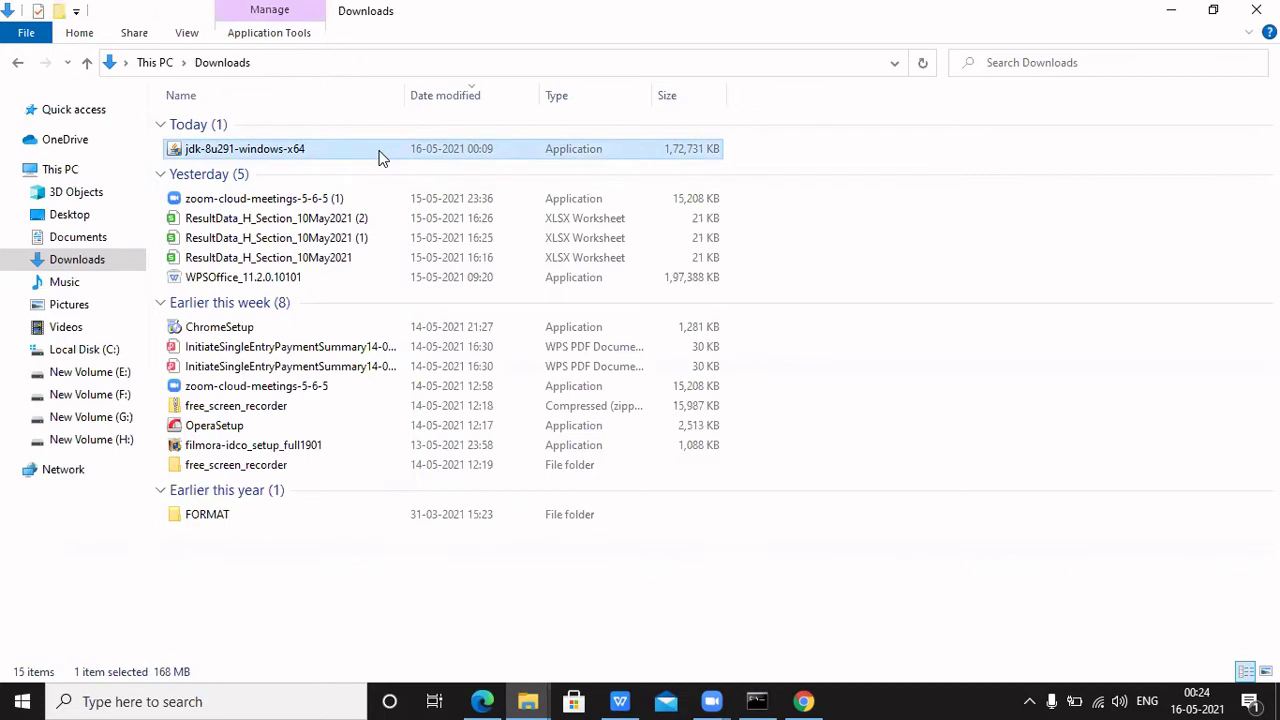
{"action": "double_click", "coordinate": [380, 157]}
{"action": "left_click", "coordinate": [1171, 10]}
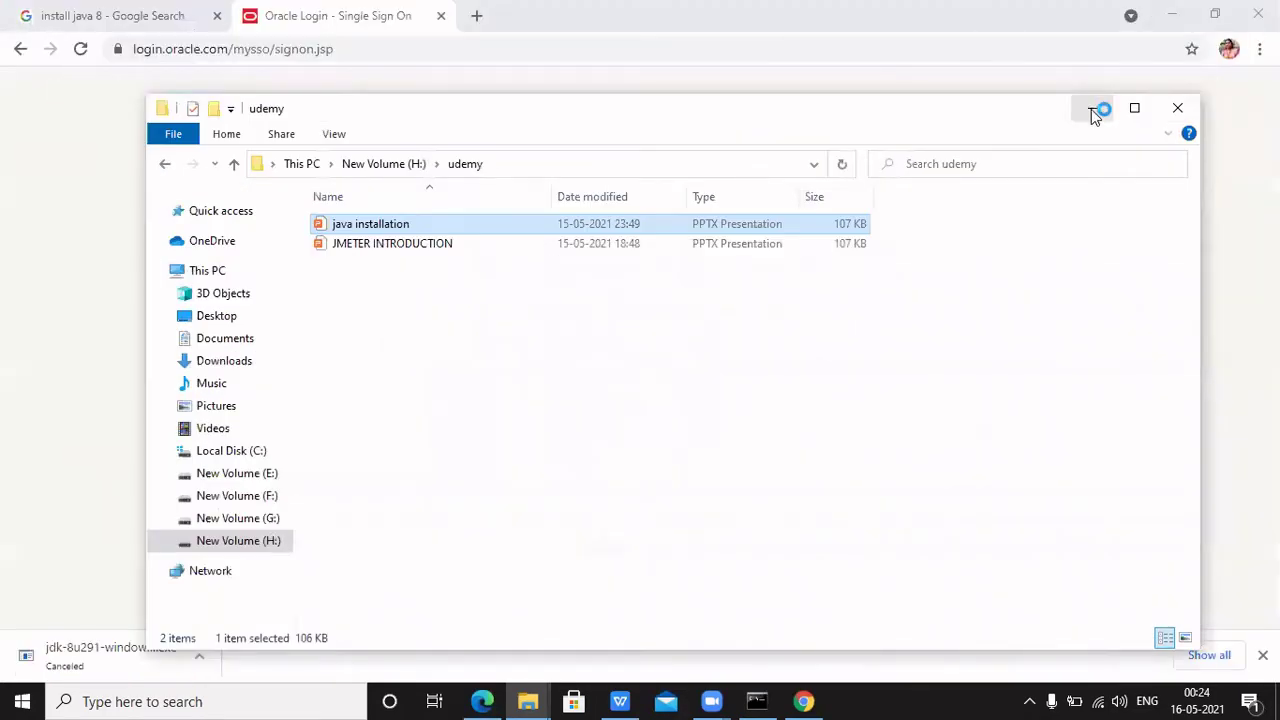
{"action": "left_click", "coordinate": [1091, 109]}
Minimize Chrome and continue past the JDK 8 Update 291 setup welcome page
{"action": "left_click", "coordinate": [1171, 12]}
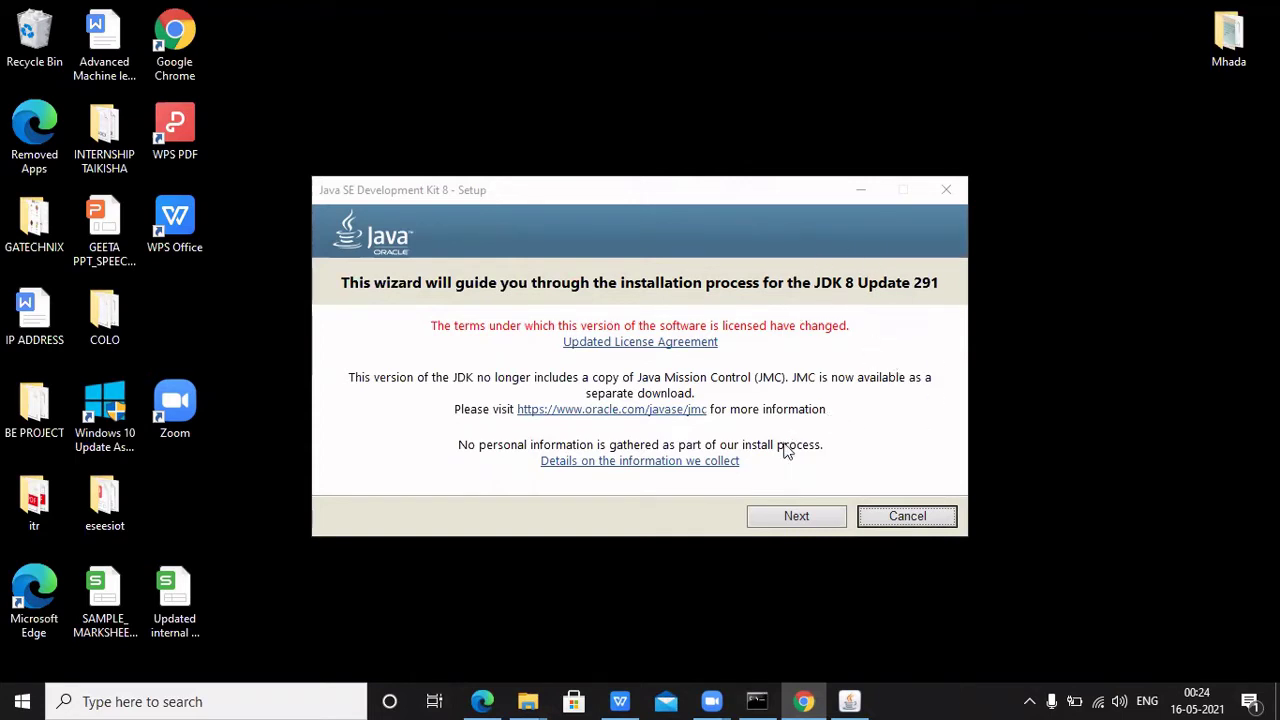
{"action": "left_click", "coordinate": [813, 519]}
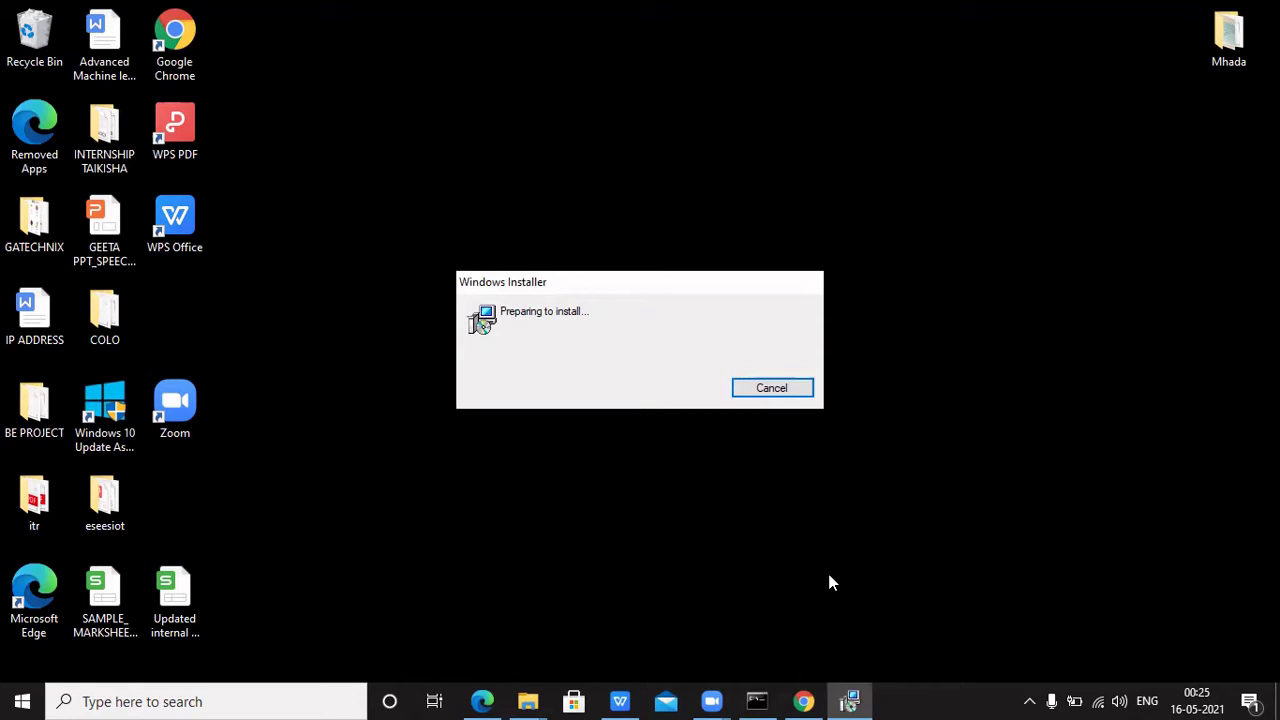
Keep Development Tools, Source Code and Public JRE at C:\Program Files\Java\jdk1.8.0_291 and install
{"action": "key", "text": "Return"}
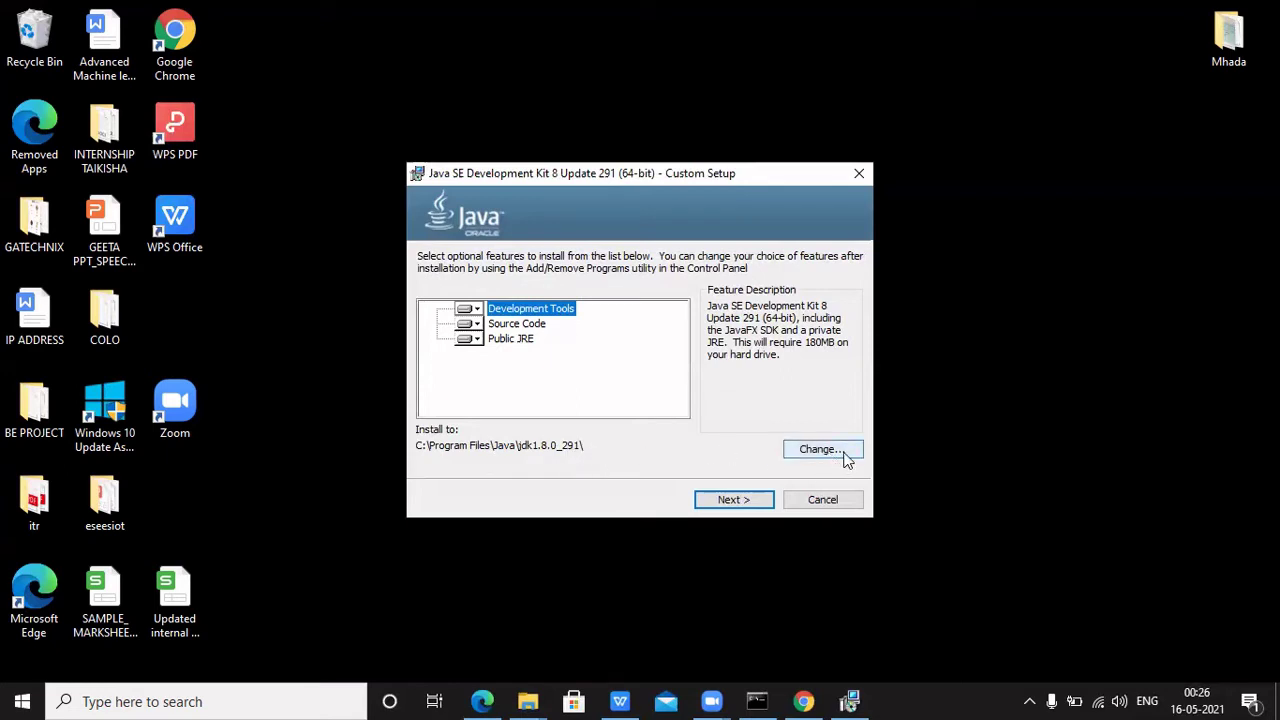
{"action": "left_click", "coordinate": [740, 507]}
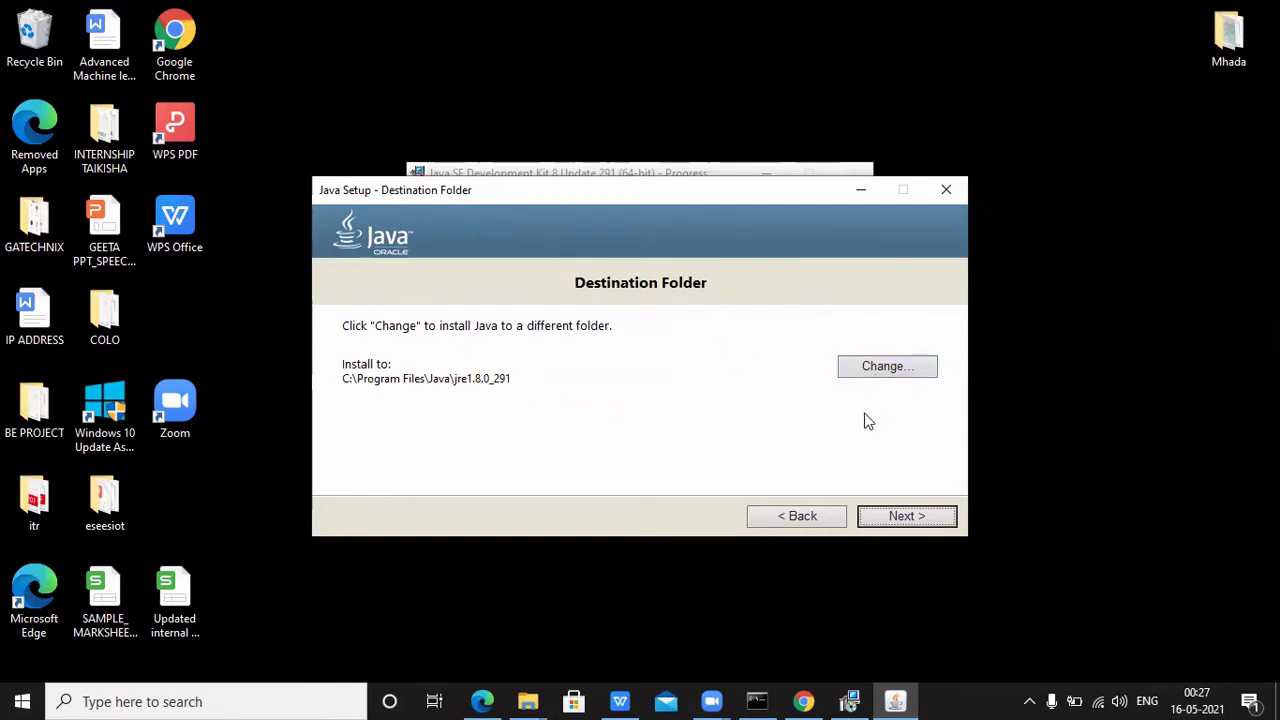
Accept the default JRE folder C:\Program Files\Java\jre1.8.0_291 and start installing Java
{"action": "left_click", "coordinate": [922, 514]}
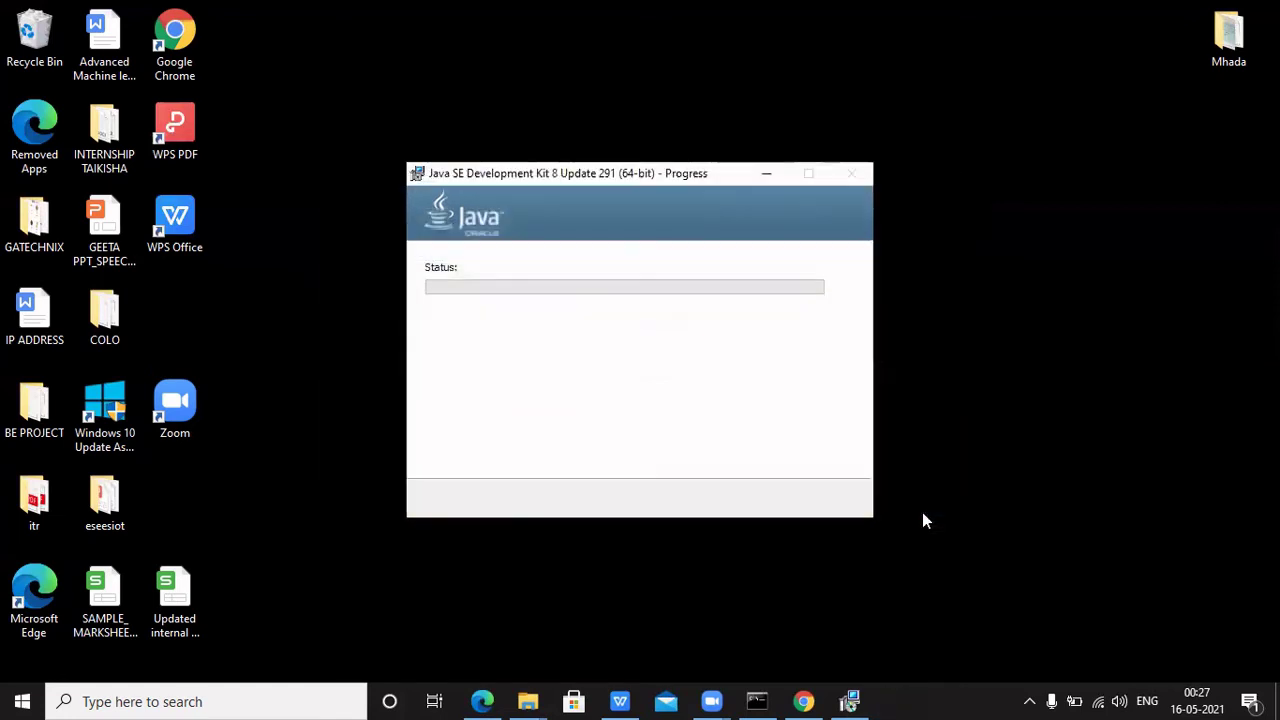
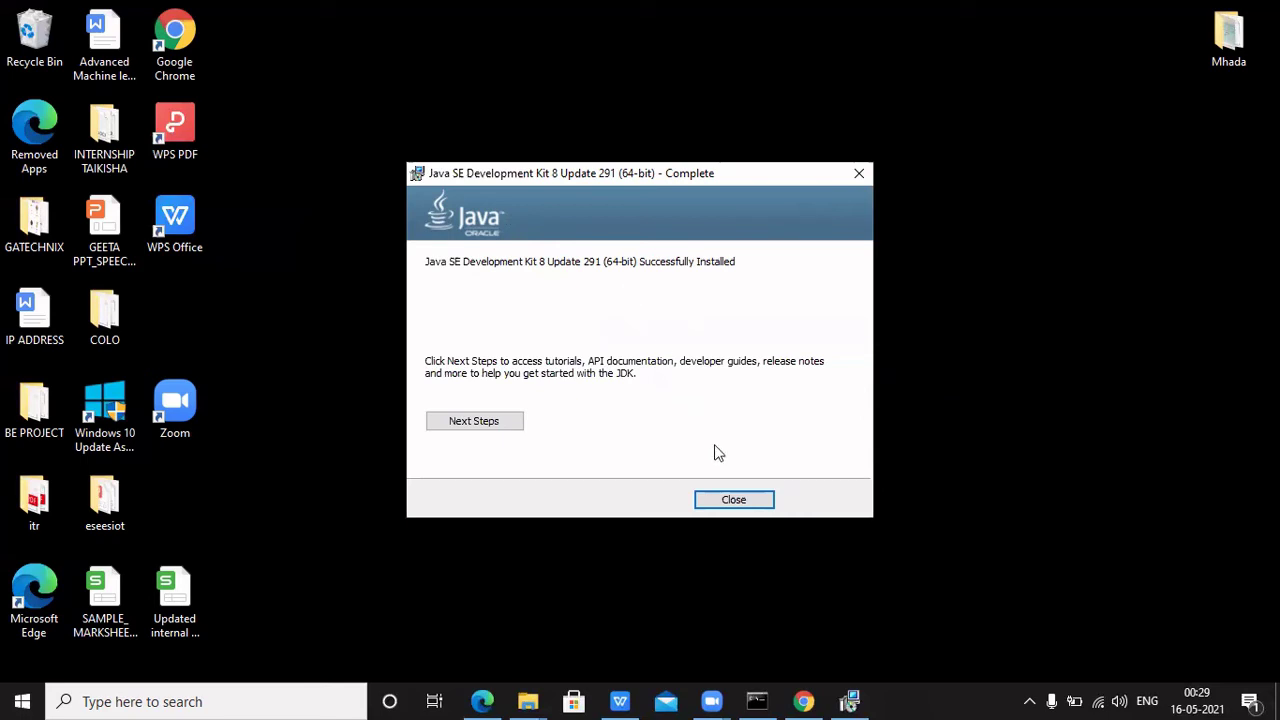
Close the finished JDK installer and return to the Installation of Java slide in java installation.pptx
{"action": "left_click", "coordinate": [733, 500]}
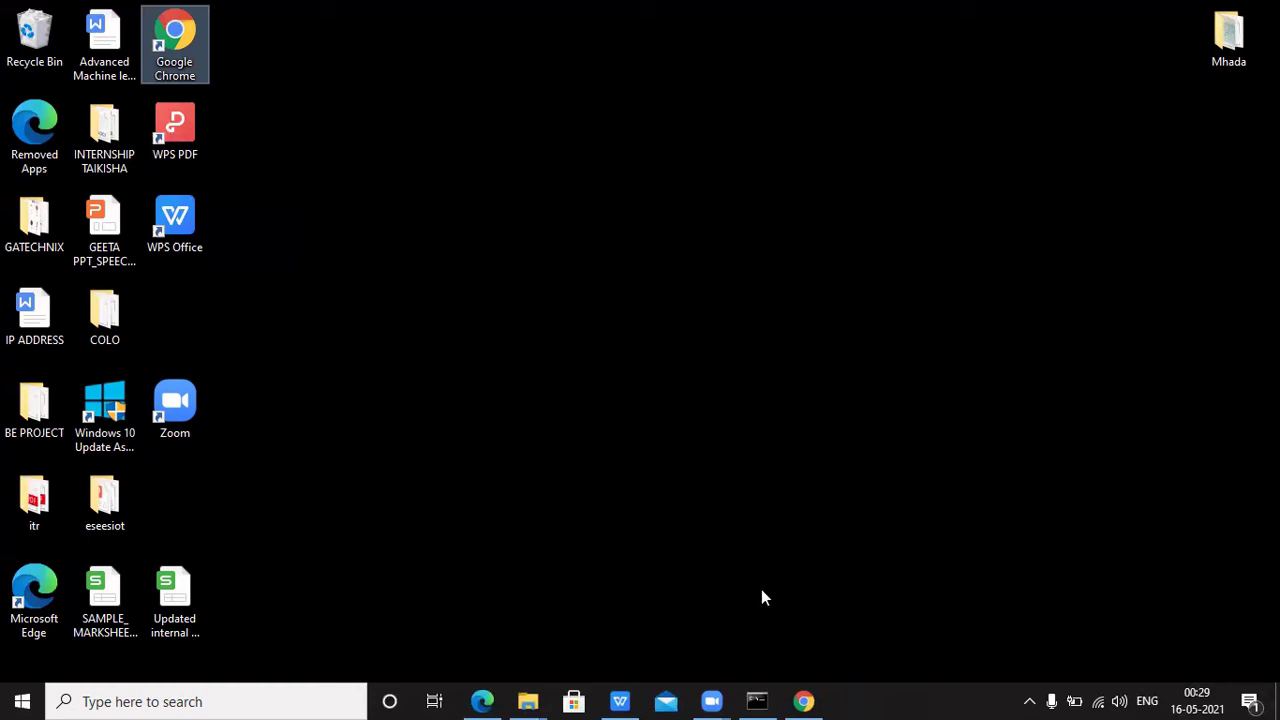
{"action": "left_click", "coordinate": [622, 698]}
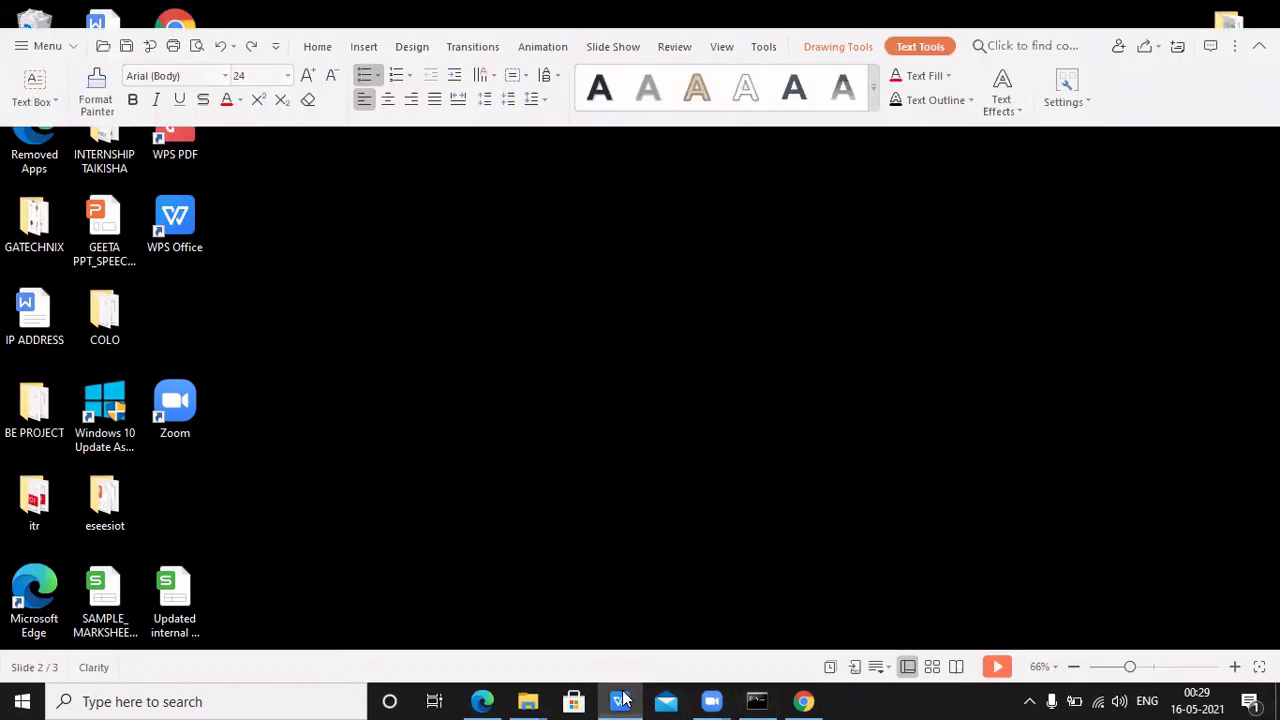
{"action": "left_click", "coordinate": [705, 472]}
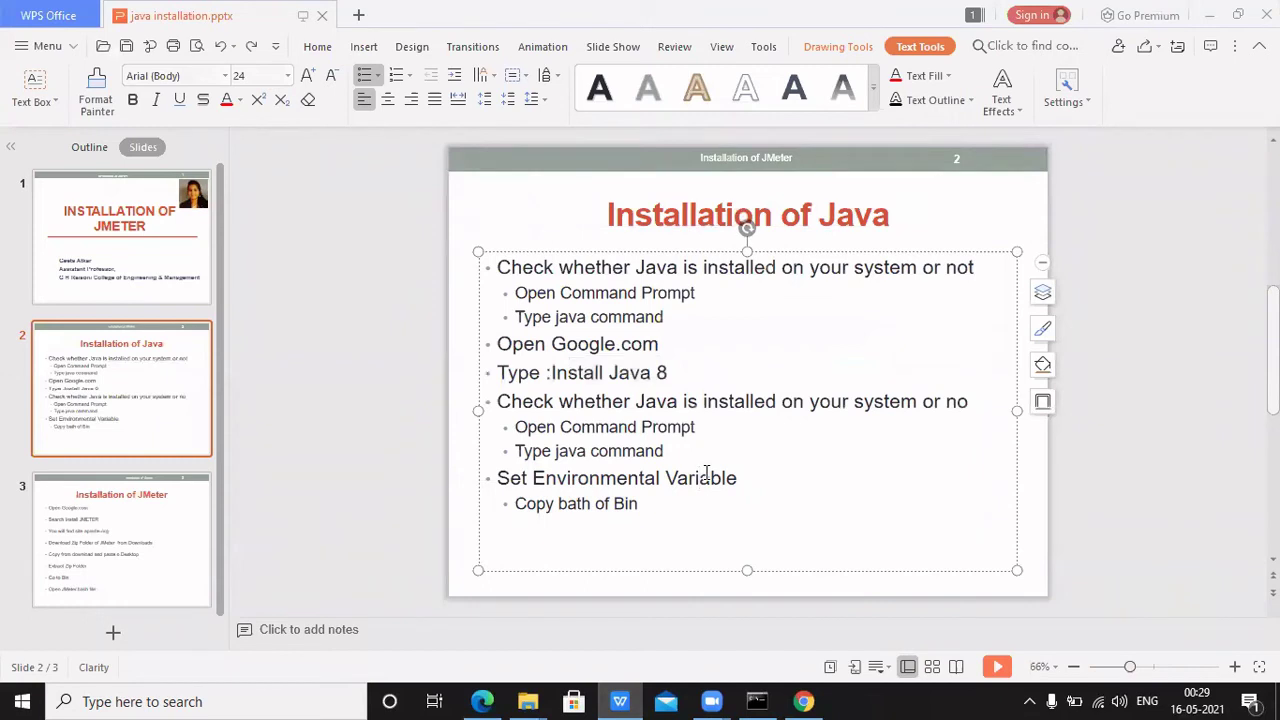
{"action": "left_click", "coordinate": [667, 428]}
Open Command Prompt from a 'com' search, maximize it, and run java to print its usage options
{"action": "left_click", "coordinate": [279, 700]}
{"action": "type", "text": "com"}
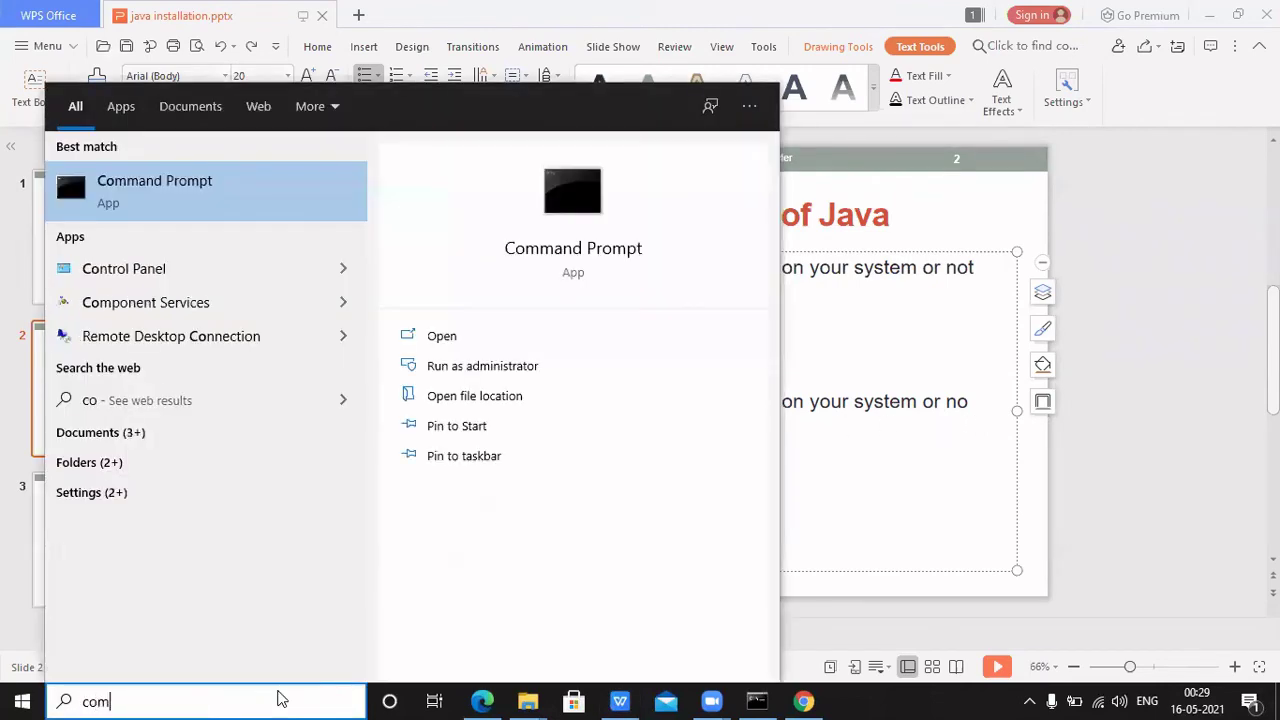
{"action": "left_click", "coordinate": [203, 214]}
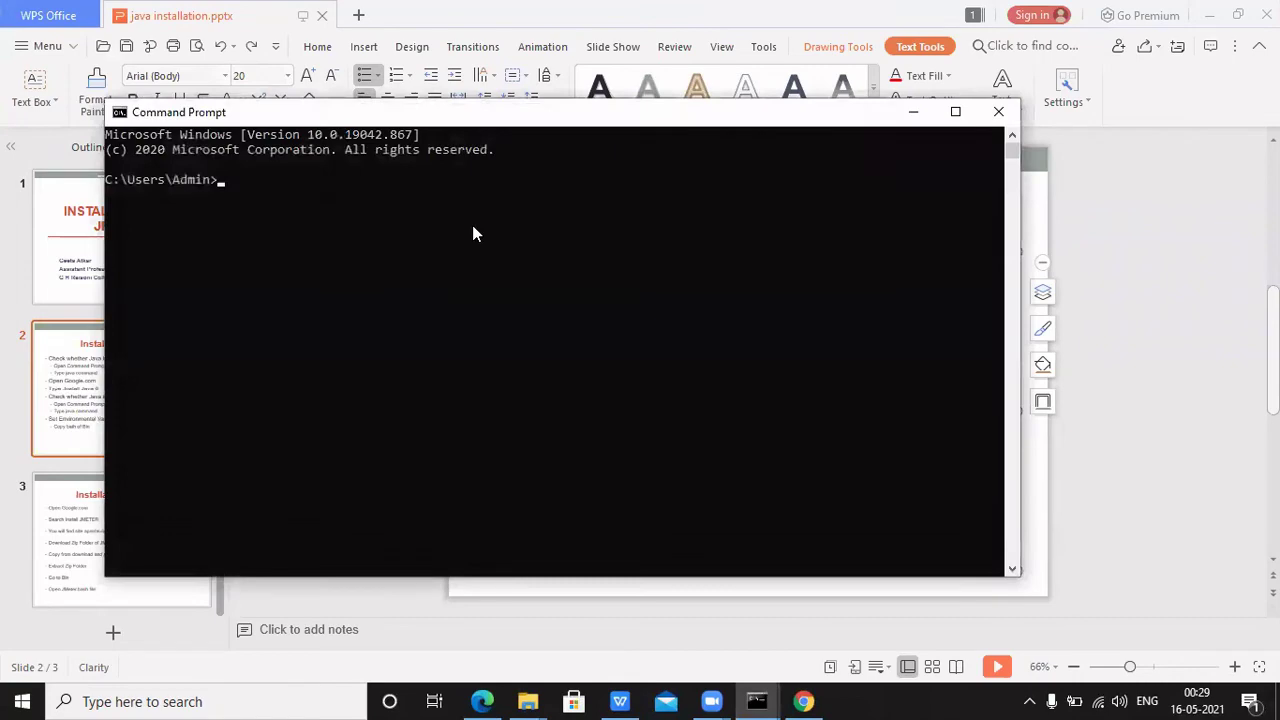
{"action": "left_click", "coordinate": [955, 111]}
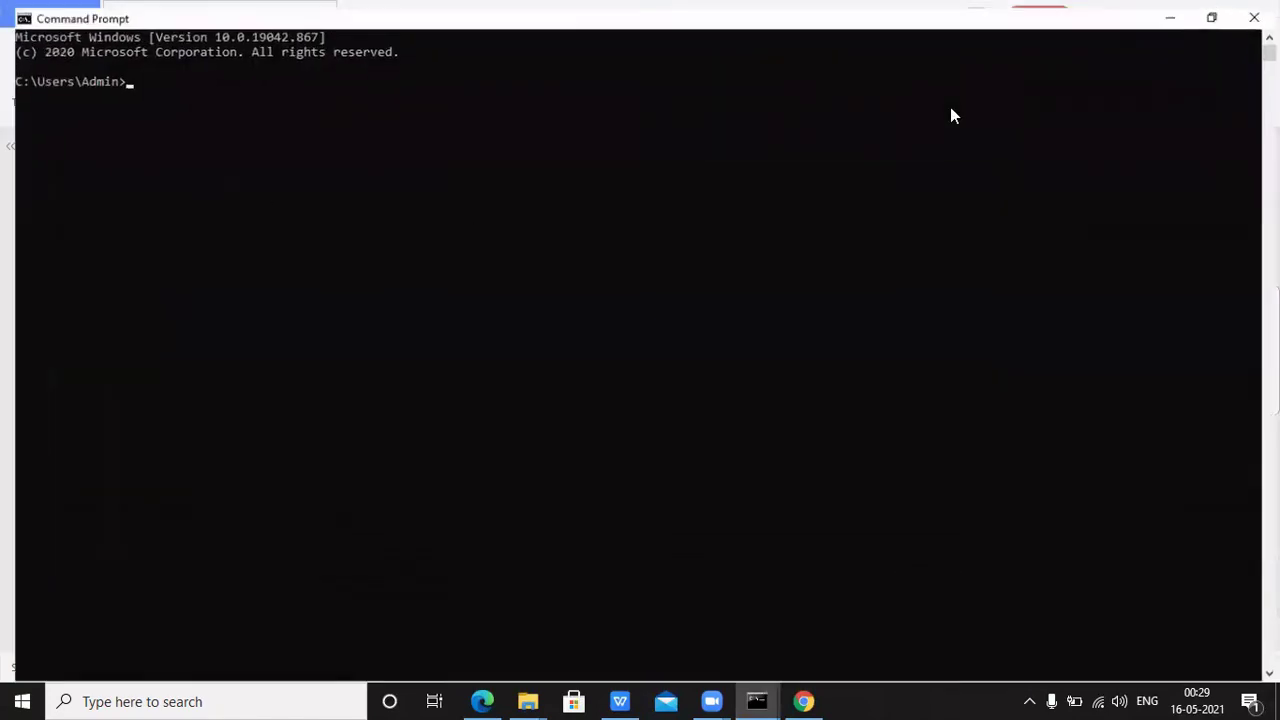
{"action": "type", "text": "java"}
{"action": "key", "text": "Return"}
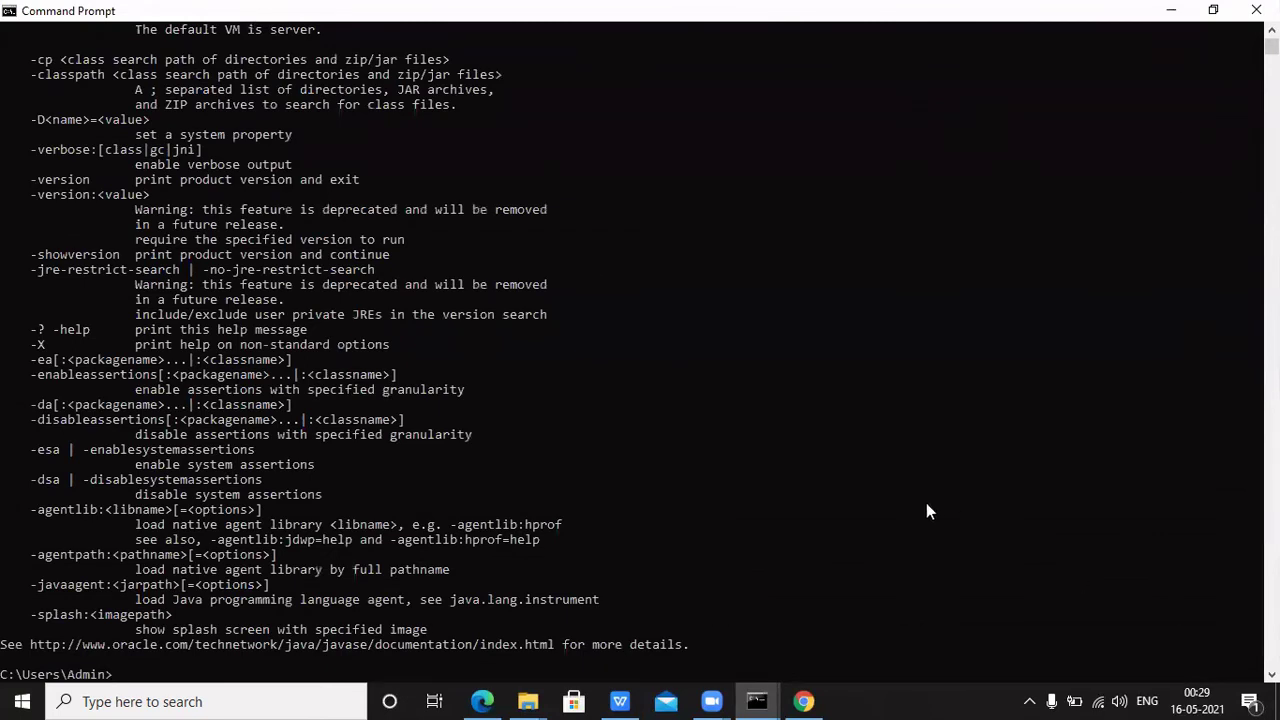
{"action": "type", "text": "java"}
Highlight the 'Set Environmental Variable' and 'Copy bath of Bin' bullets on the Installation of Java slide
{"action": "left_click", "coordinate": [626, 699]}
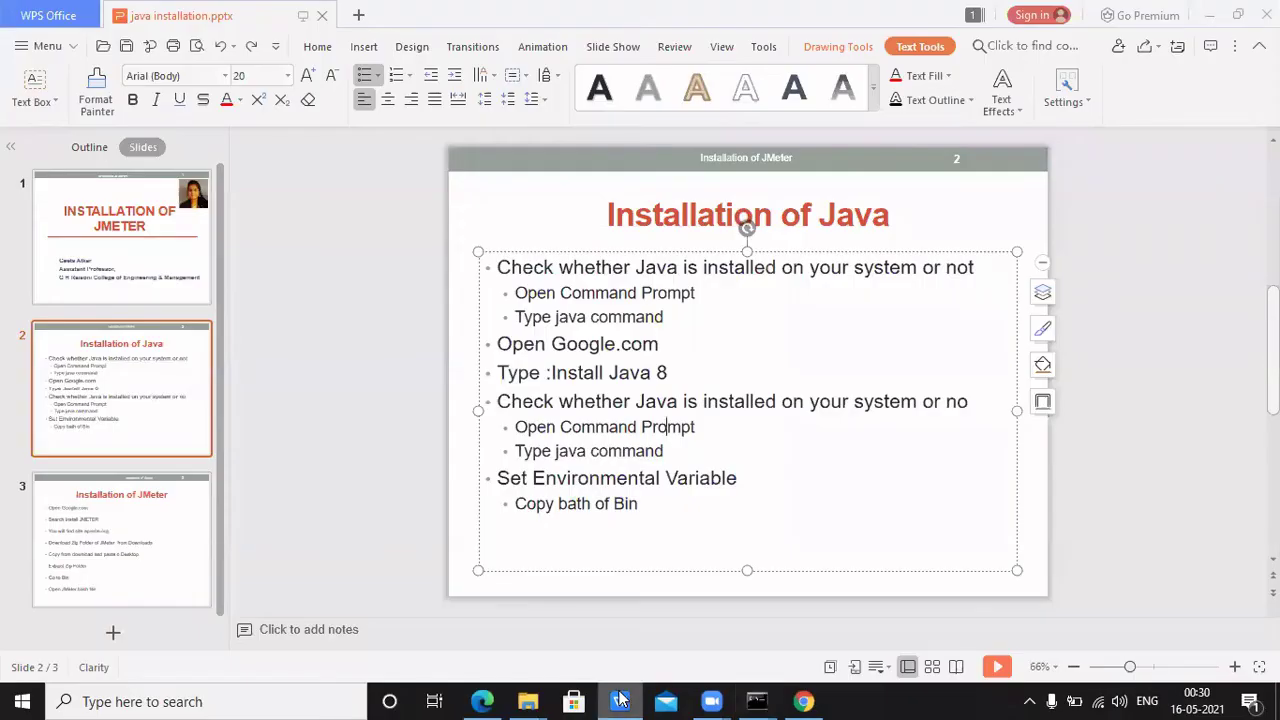
{"action": "left_click", "coordinate": [399, 500]}
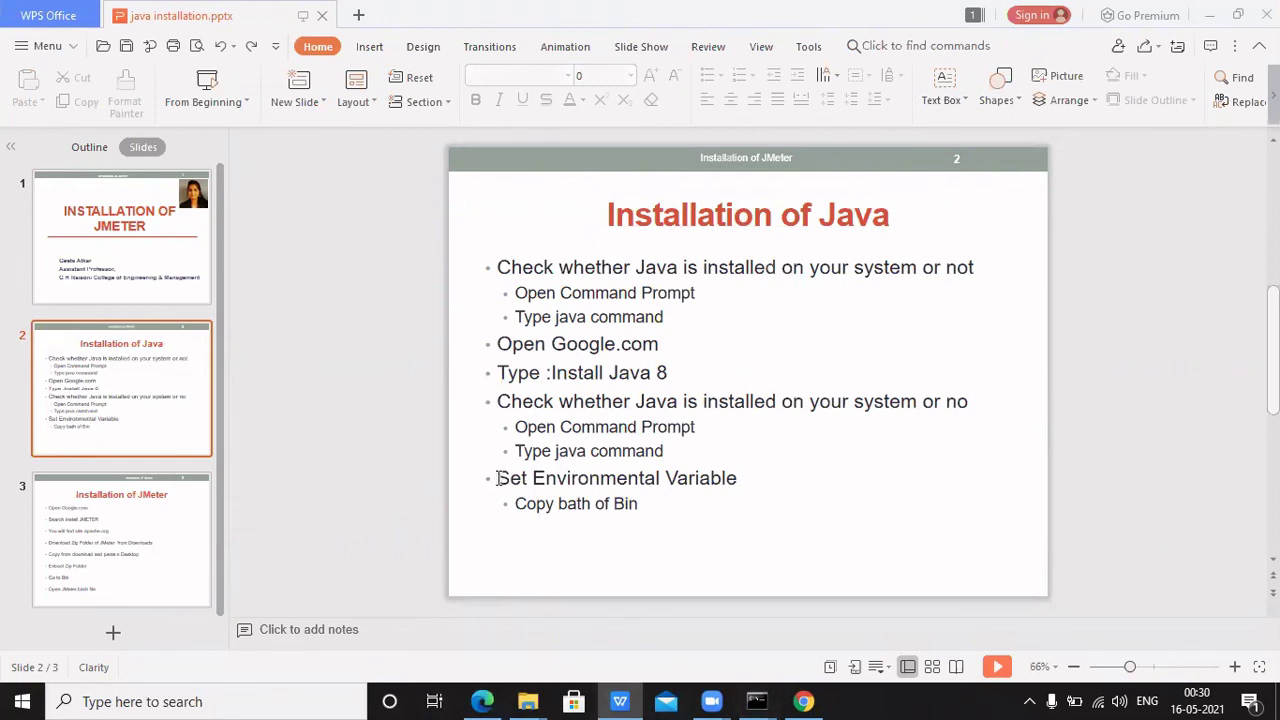
{"action": "left_click_drag", "start_coordinate": [498, 478], "coordinate": [645, 510]}
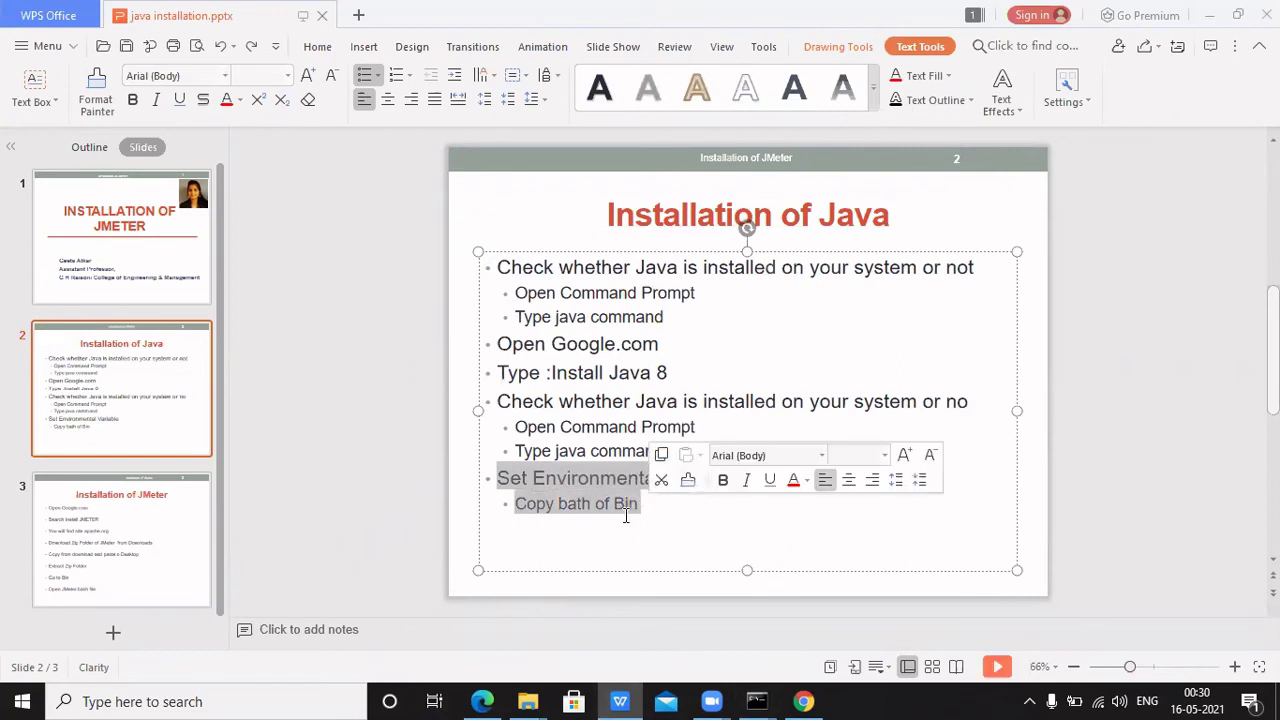
{"action": "left_click", "coordinate": [626, 514]}
{"action": "left_click_drag", "start_coordinate": [656, 504], "coordinate": [477, 473]}
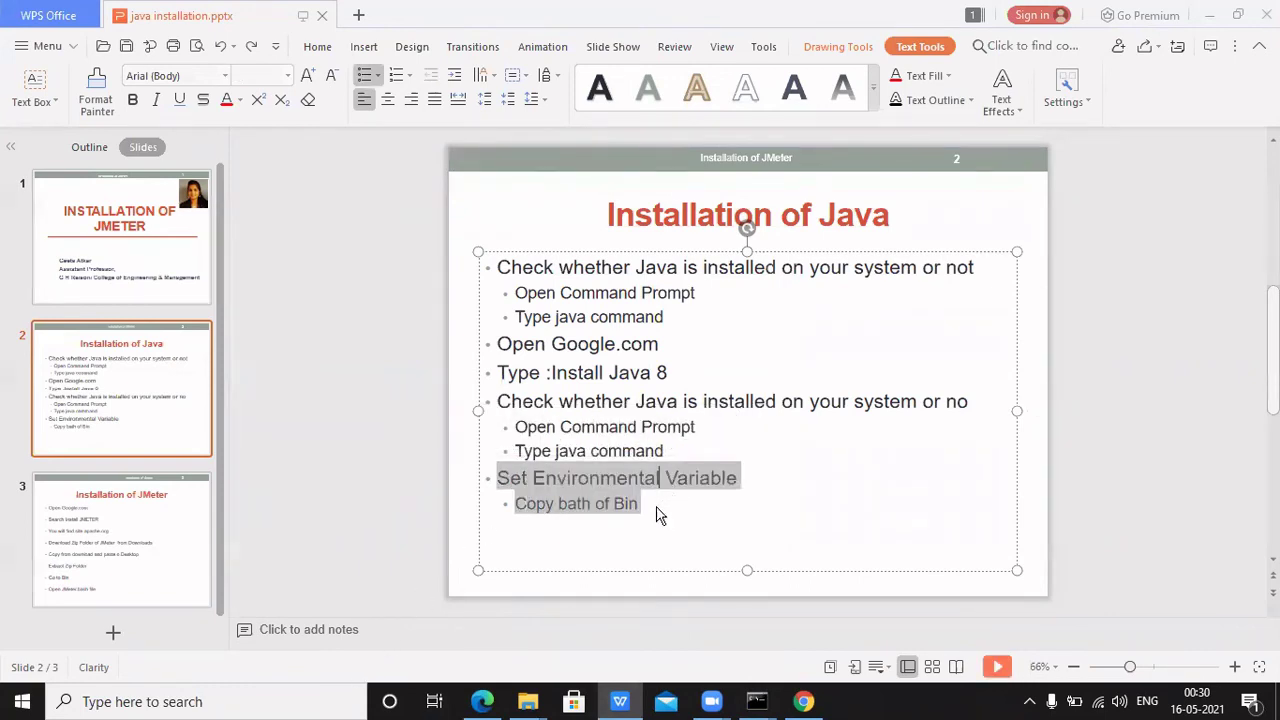
{"action": "left_click", "coordinate": [394, 549]}
From an 'envi' search, open Environment Variables and start editing the system Path variable
{"action": "left_click", "coordinate": [309, 700]}
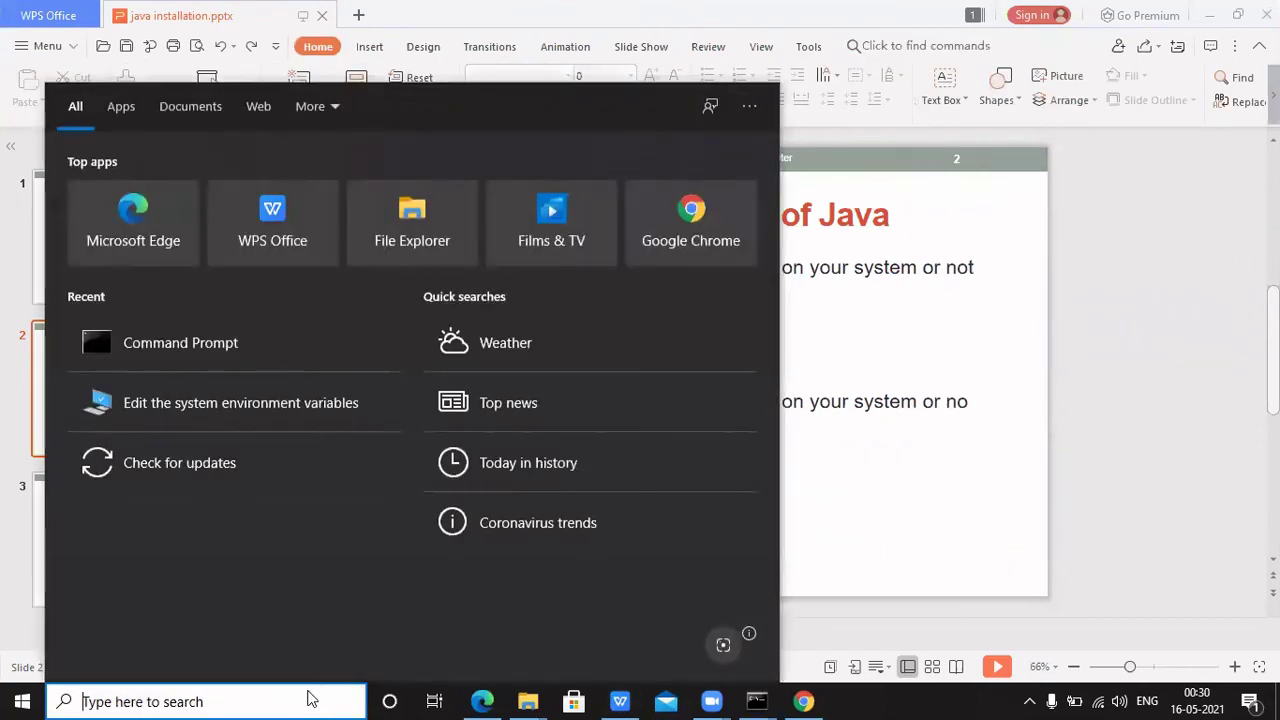
{"action": "type", "text": "envi"}
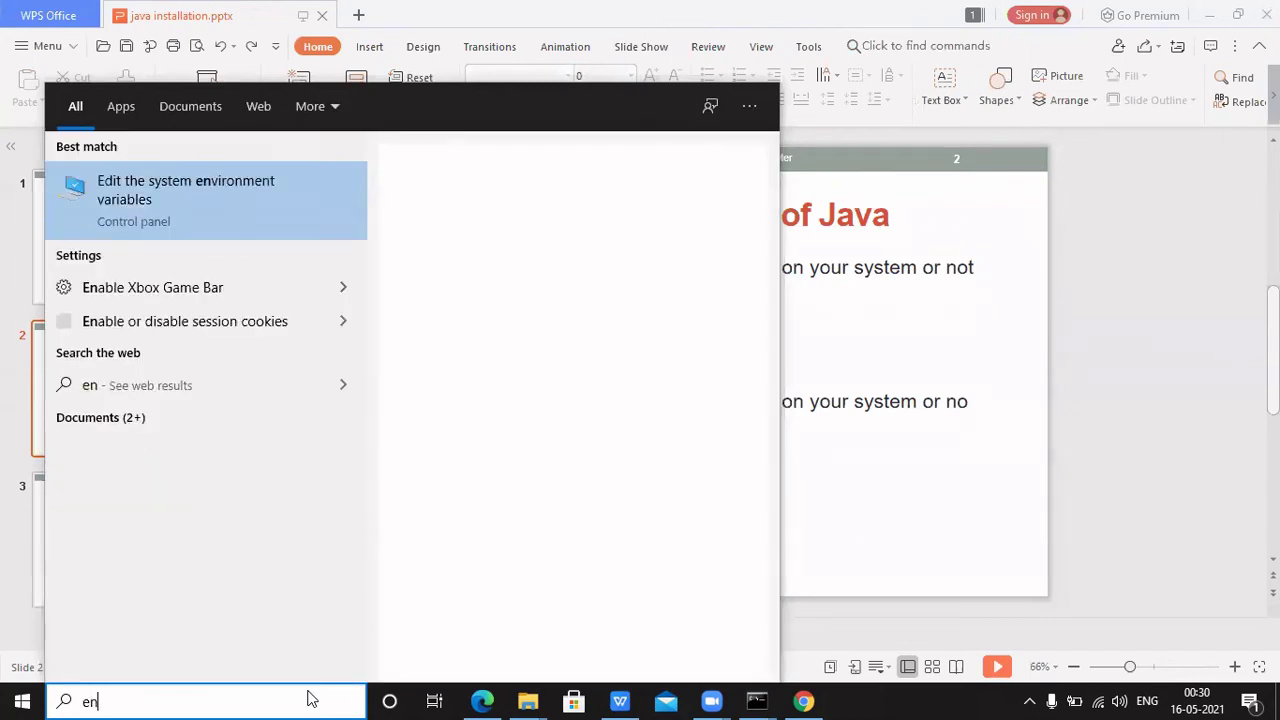
{"action": "left_click", "coordinate": [174, 191]}
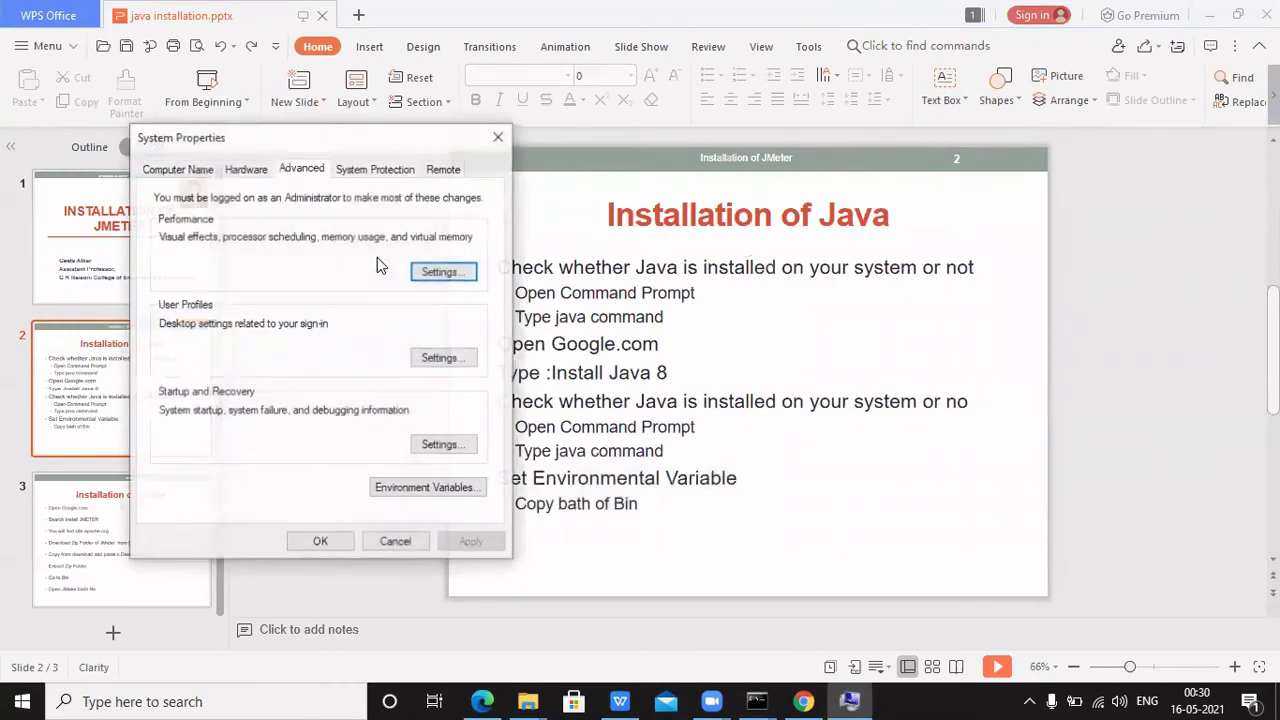
{"action": "left_click", "coordinate": [398, 494]}
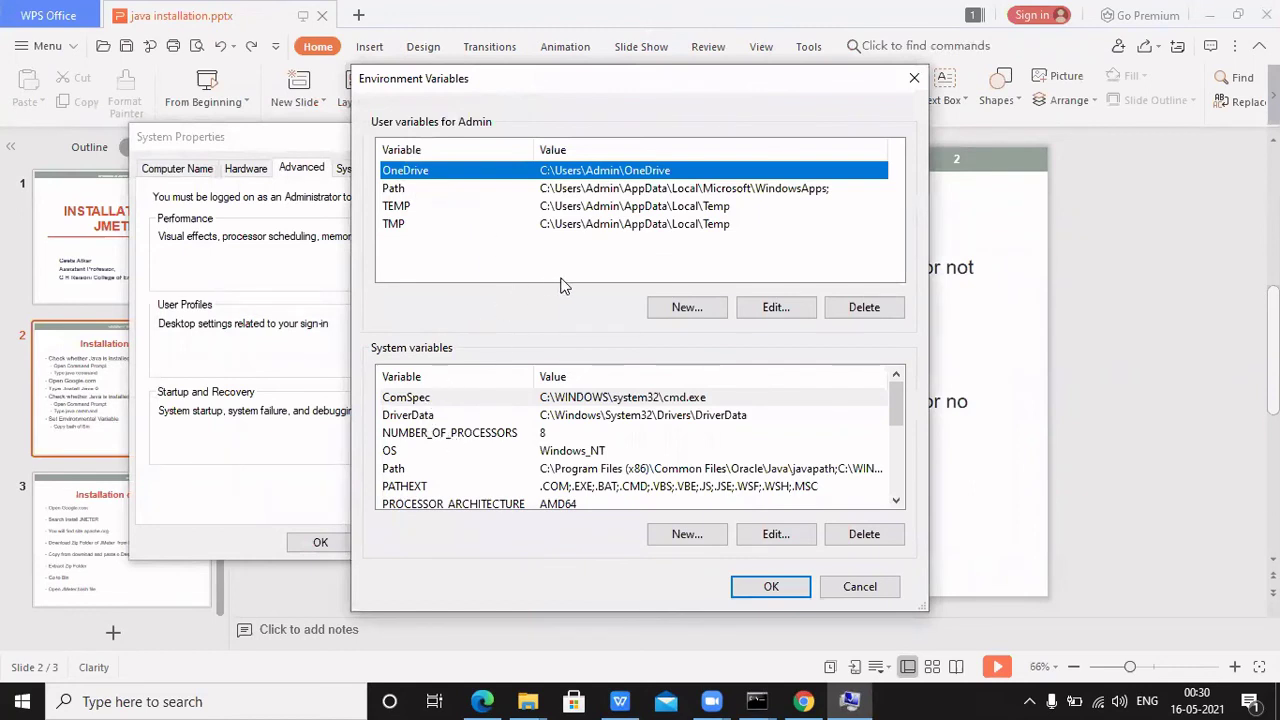
{"action": "left_click", "coordinate": [409, 470]}
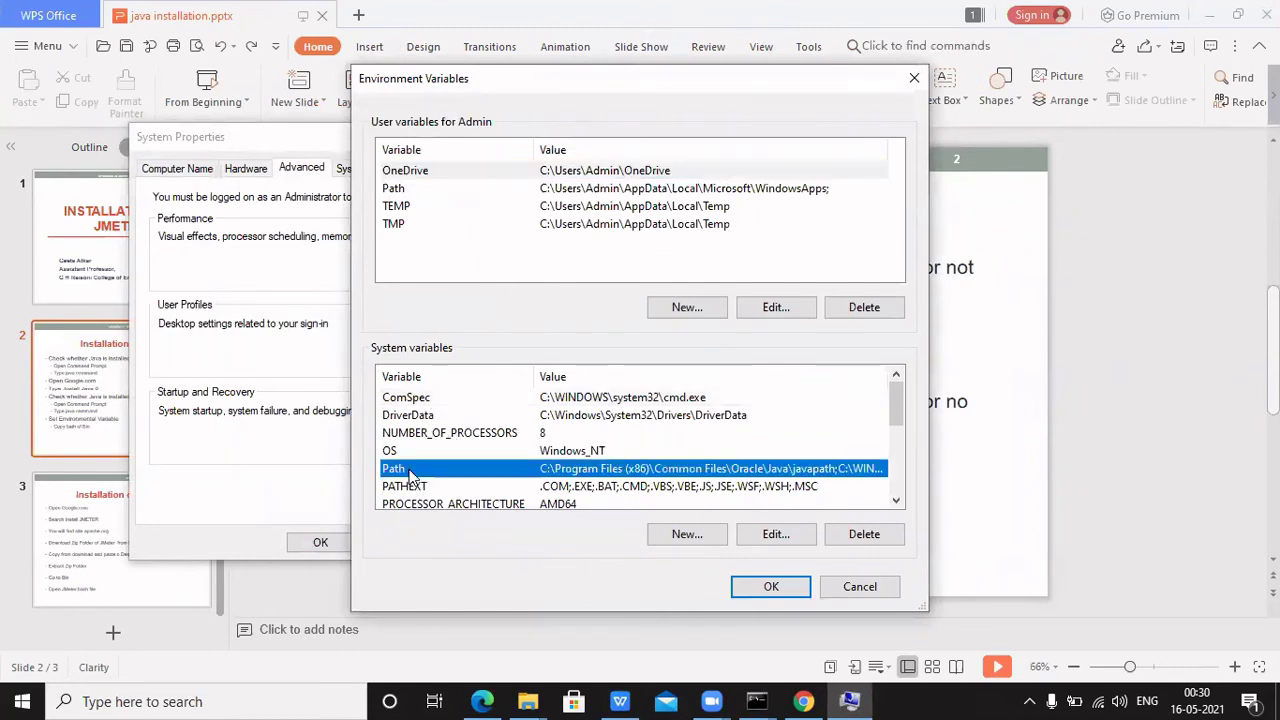
{"action": "left_click", "coordinate": [794, 535]}
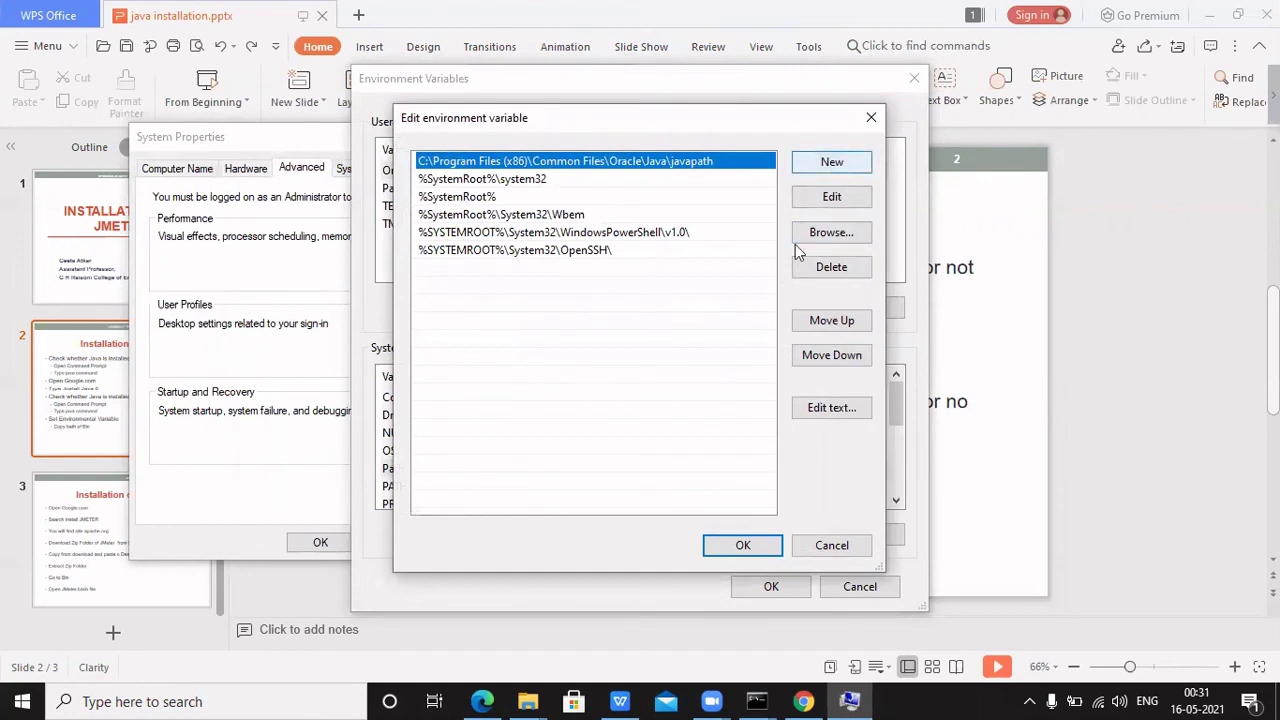
Bring File Explorer forward and browse Local Disk (C:), backing out of Program Files (x86)
{"action": "left_click", "coordinate": [530, 700]}
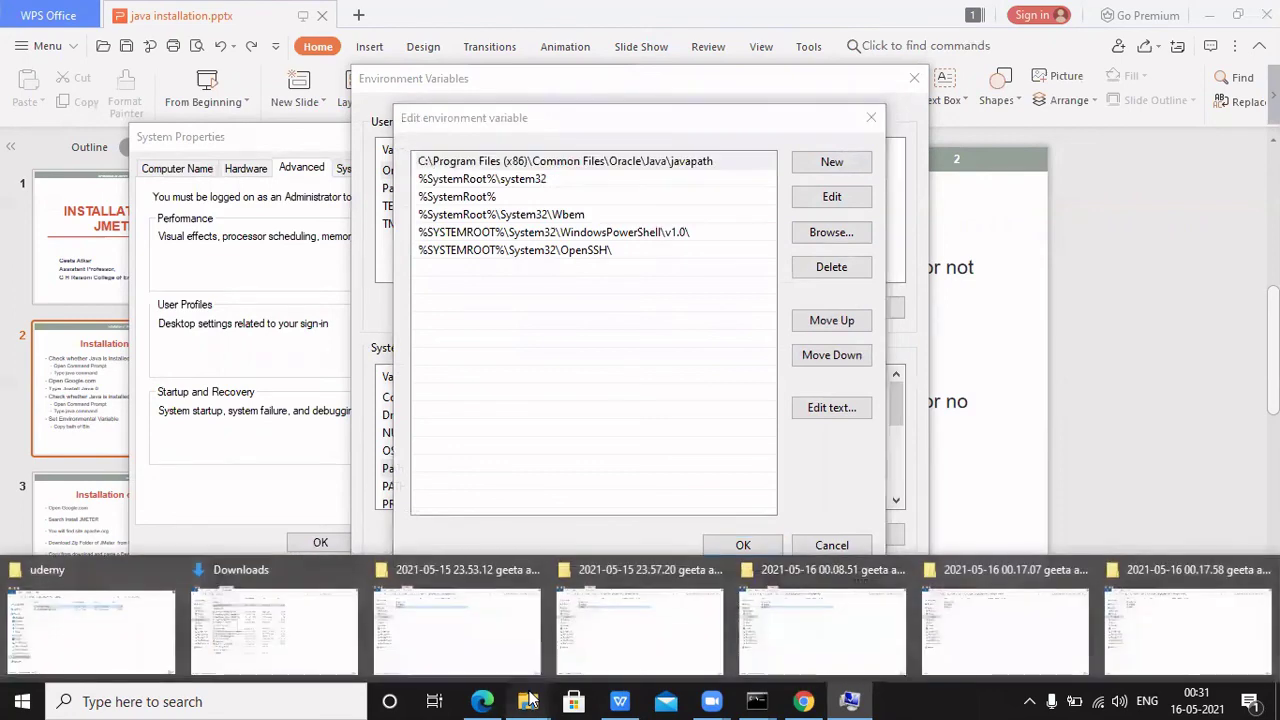
{"action": "left_click", "coordinate": [140, 630]}
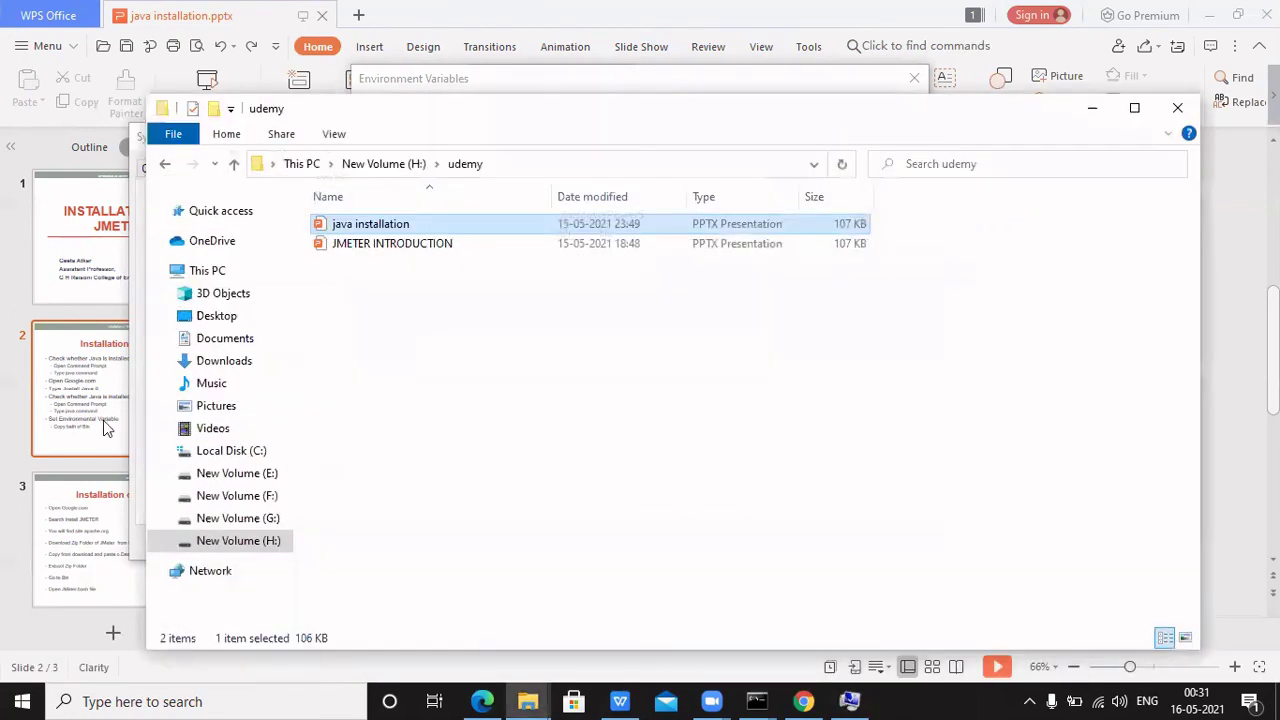
{"action": "left_click", "coordinate": [231, 450]}
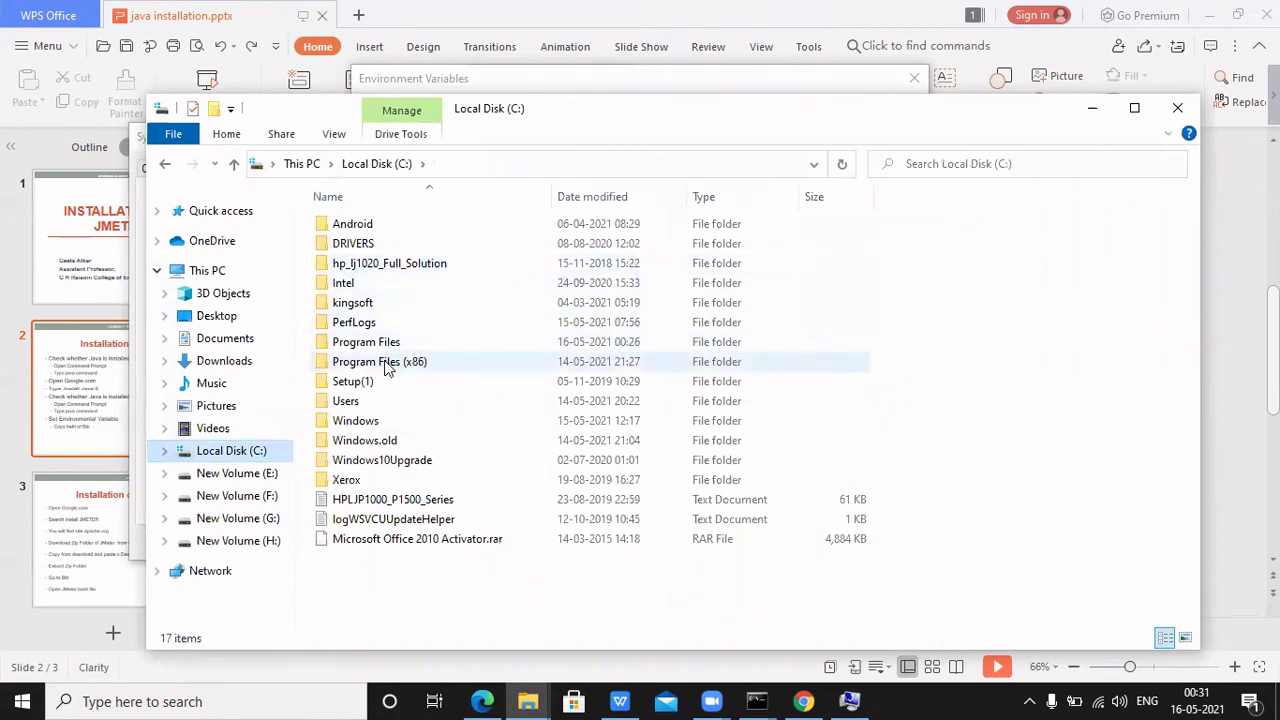
{"action": "double_click", "coordinate": [386, 363]}
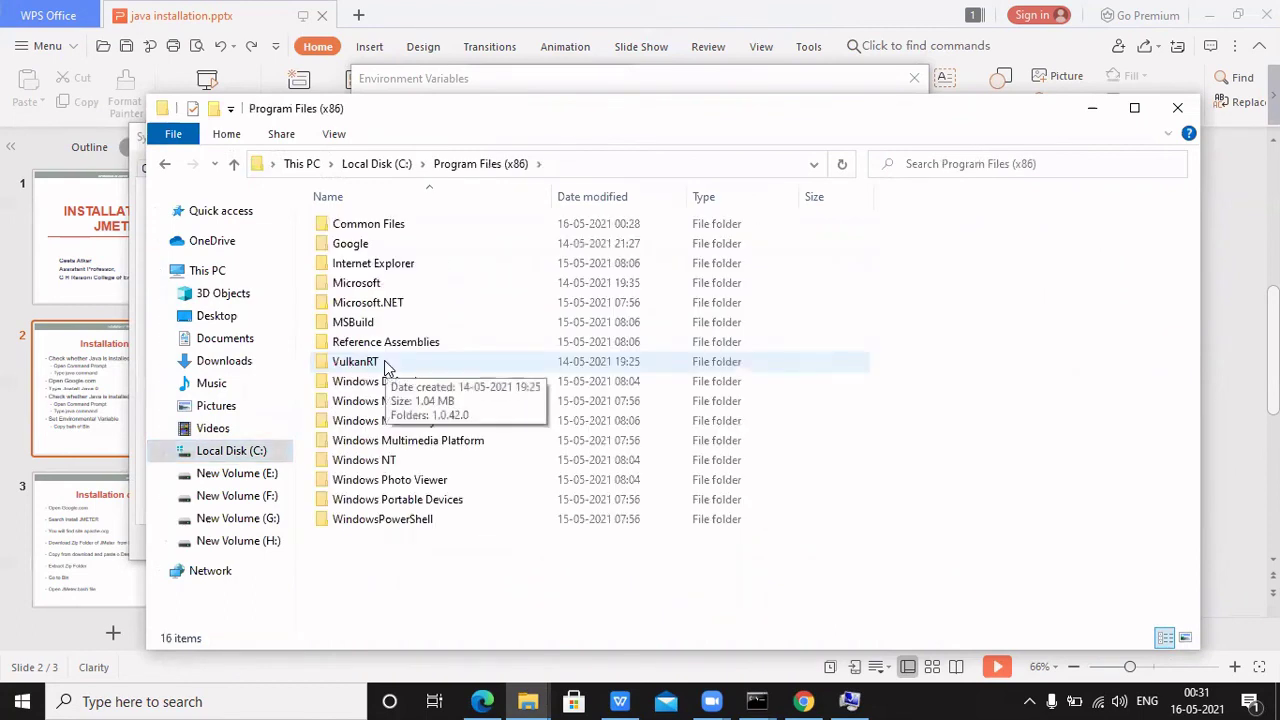
{"action": "left_click_drag", "start_coordinate": [387, 367], "coordinate": [396, 287]}
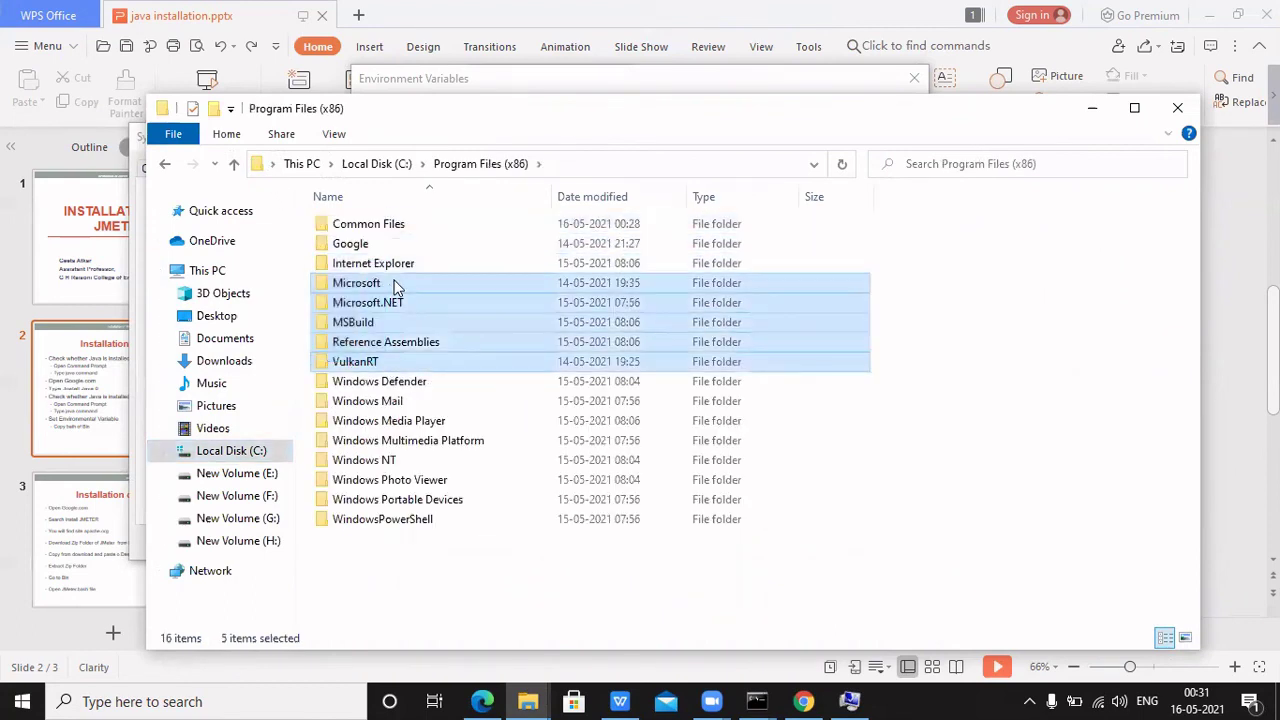
{"action": "left_click", "coordinate": [515, 535]}
{"action": "left_click", "coordinate": [236, 166]}
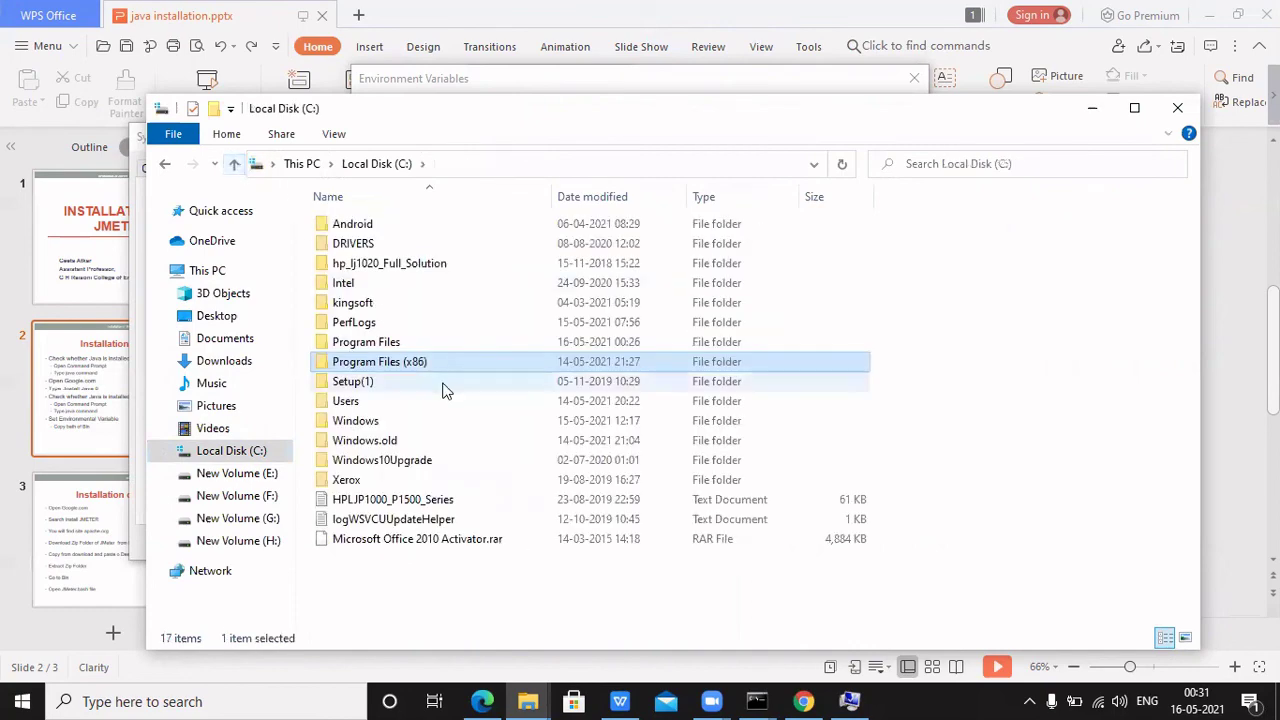
Open Program Files\Java\jdk1.8.0_291\bin and copy its full folder path
{"action": "double_click", "coordinate": [407, 346]}
{"action": "left_click", "coordinate": [407, 346]}
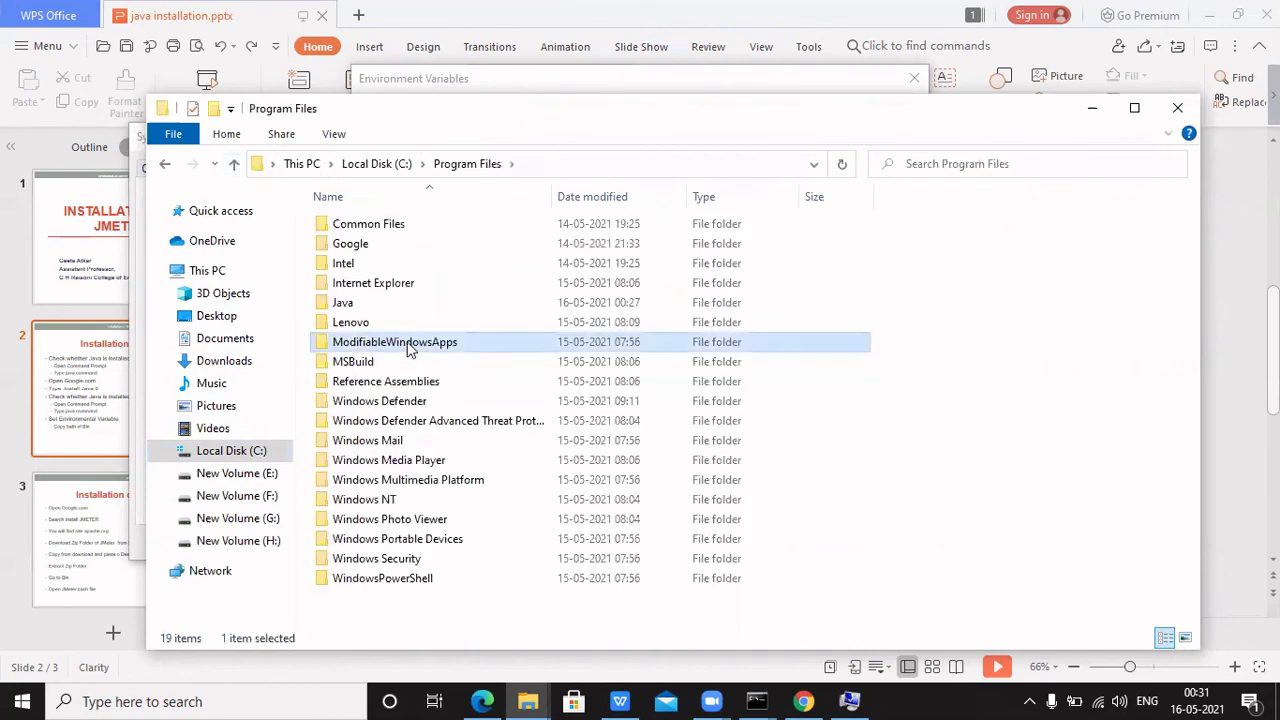
{"action": "double_click", "coordinate": [385, 304]}
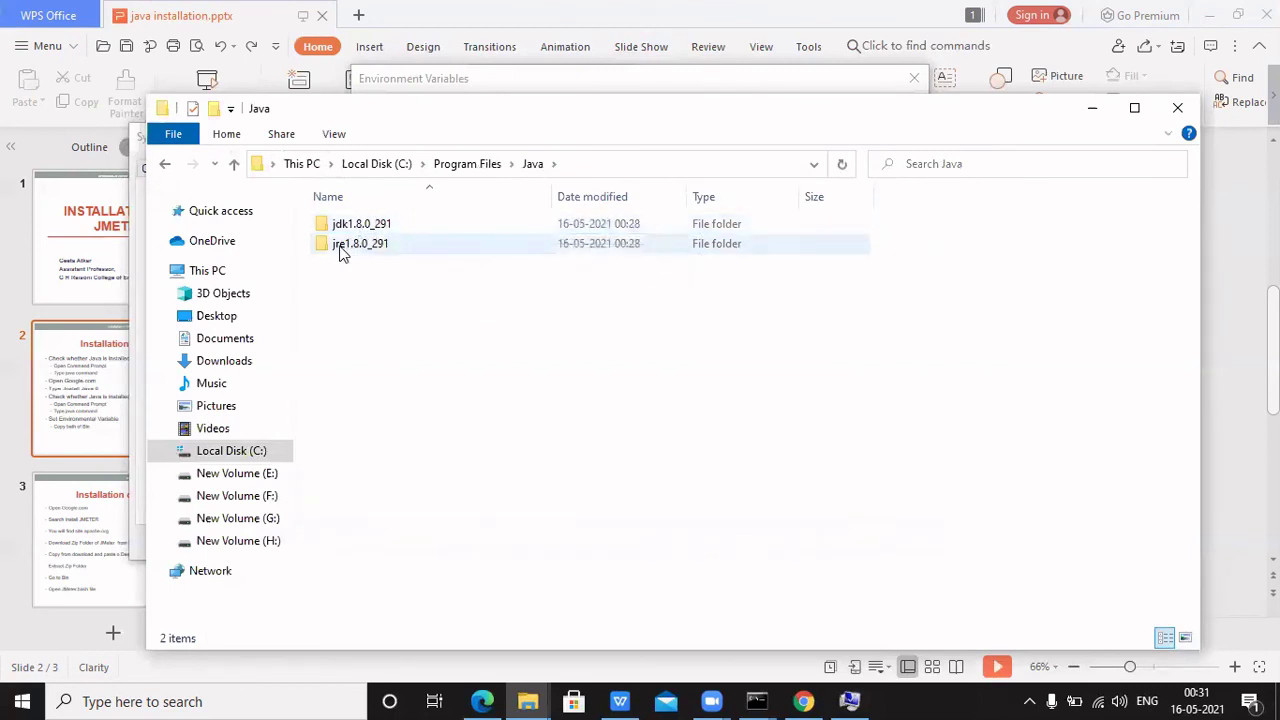
{"action": "left_click", "coordinate": [370, 229]}
{"action": "double_click", "coordinate": [370, 229]}
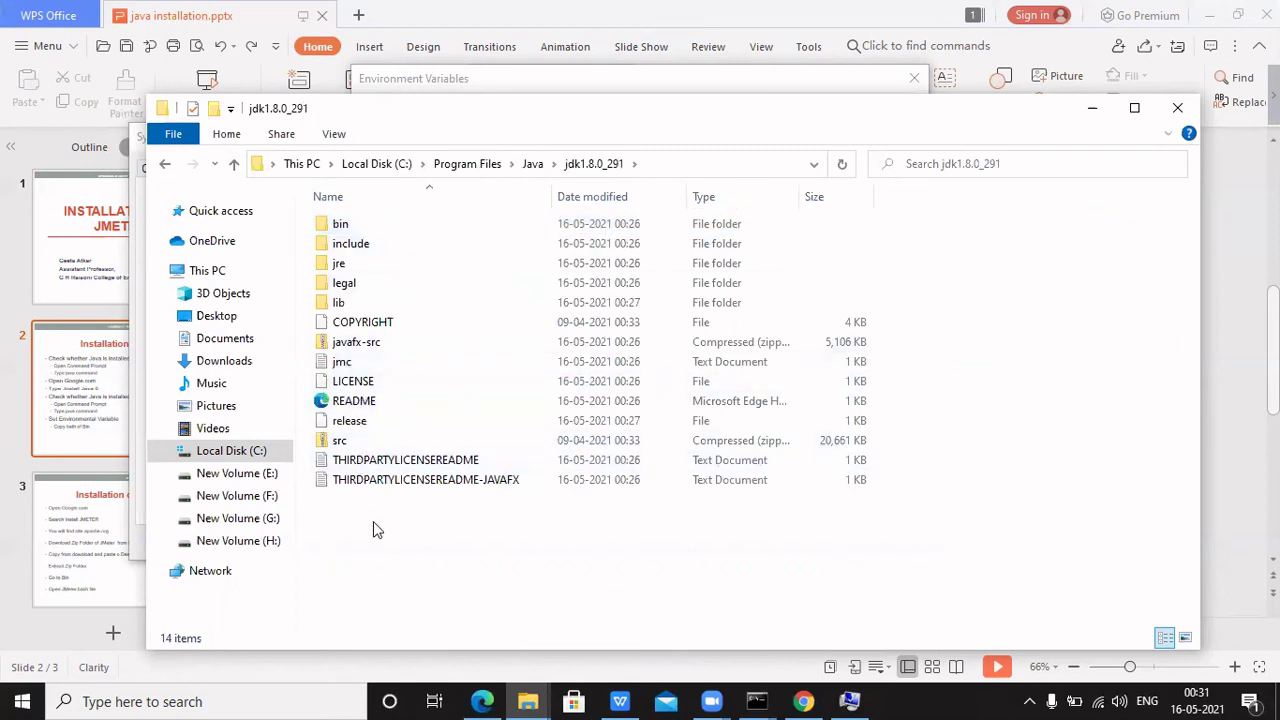
{"action": "double_click", "coordinate": [368, 229]}
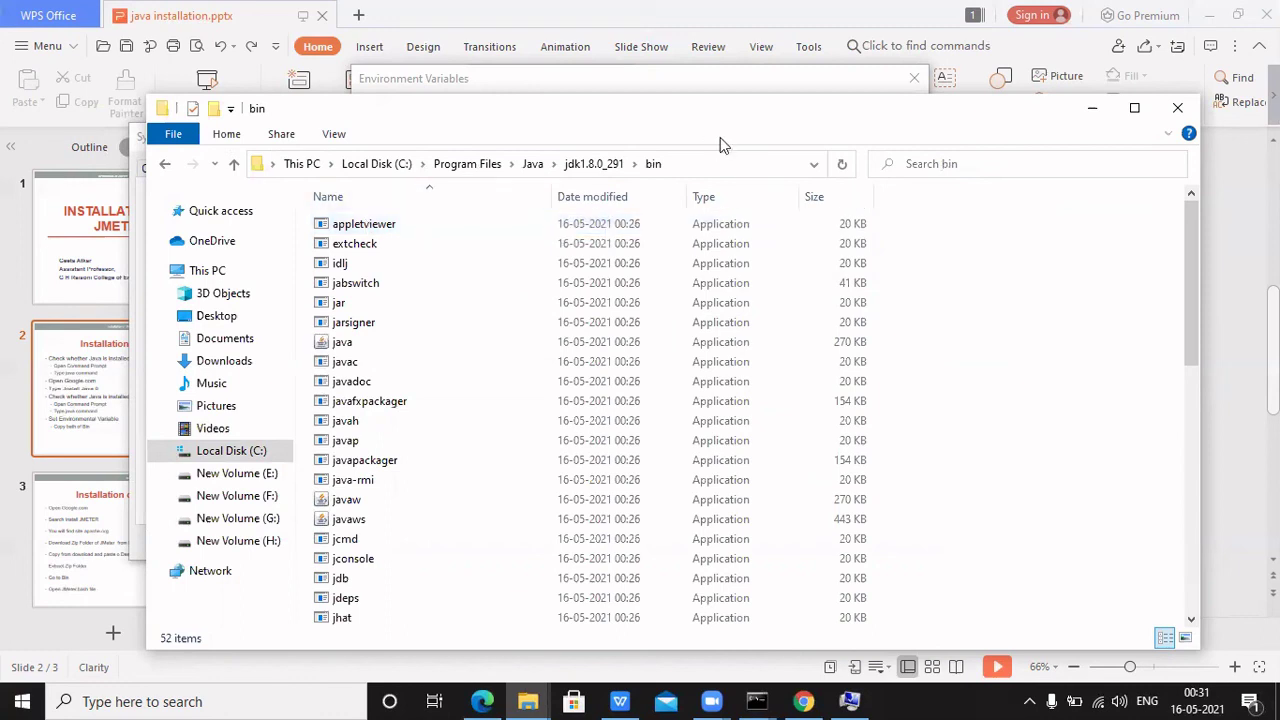
{"action": "left_click", "coordinate": [709, 164]}
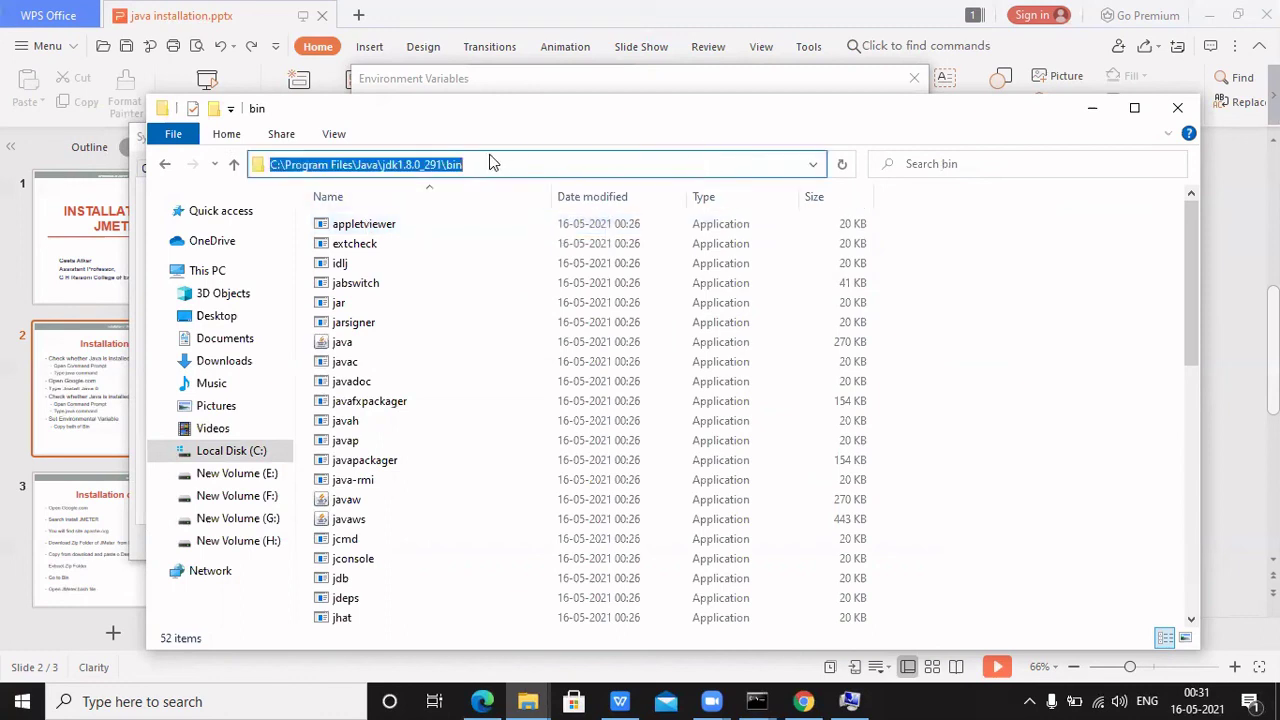
{"action": "key", "text": "ctrl+c"}
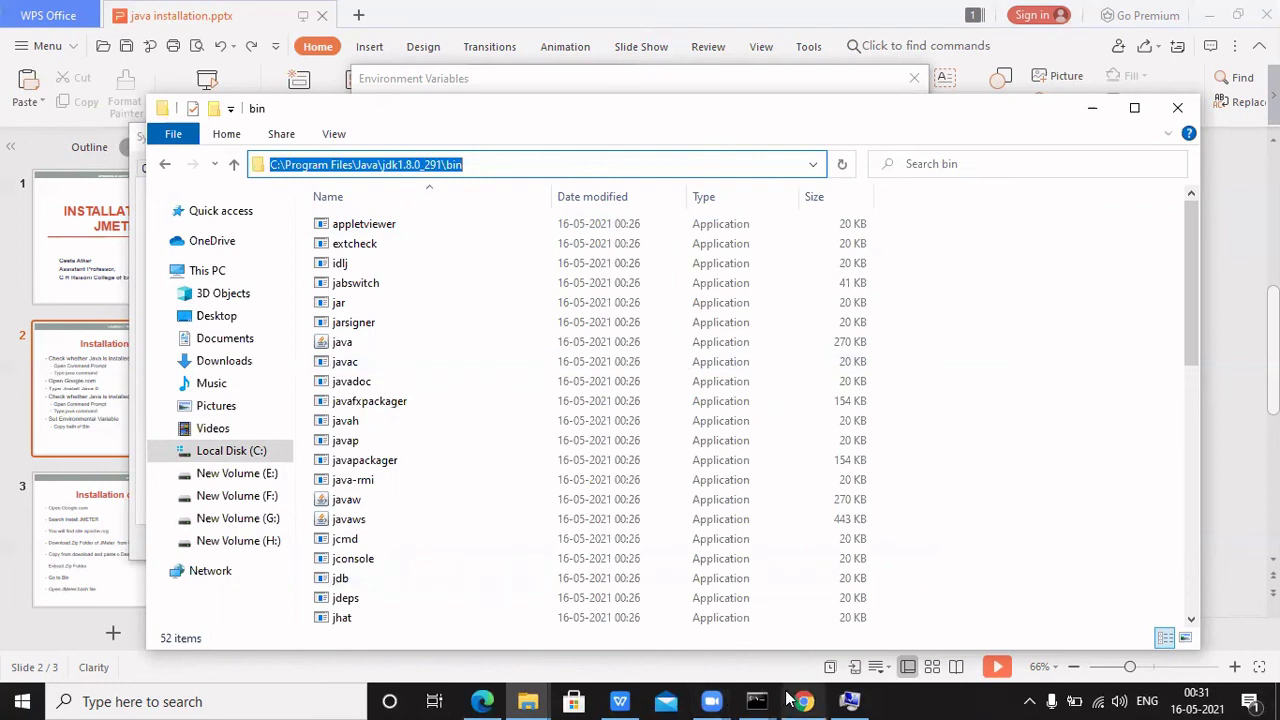
Add C:\Program Files\Java\jdk1.8.0_291\bin as a new system Path entry and confirm the dialogs
{"action": "left_click", "coordinate": [858, 701]}
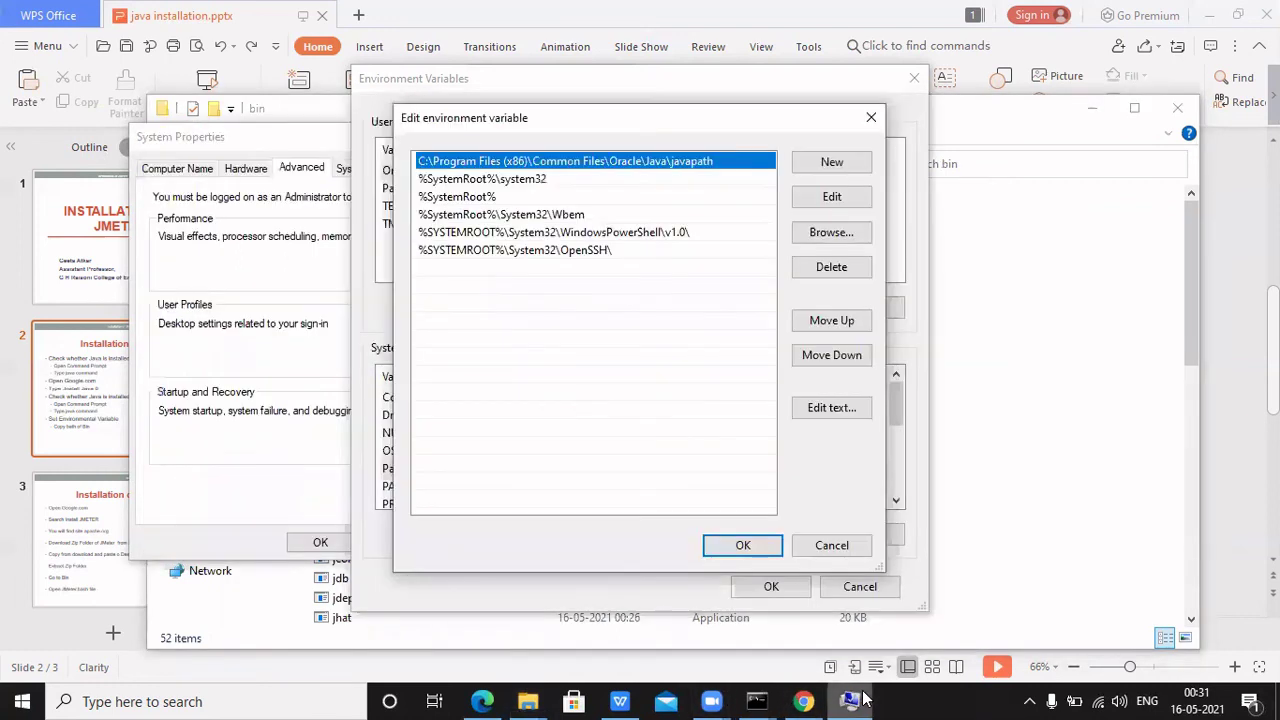
{"action": "left_click", "coordinate": [832, 163]}
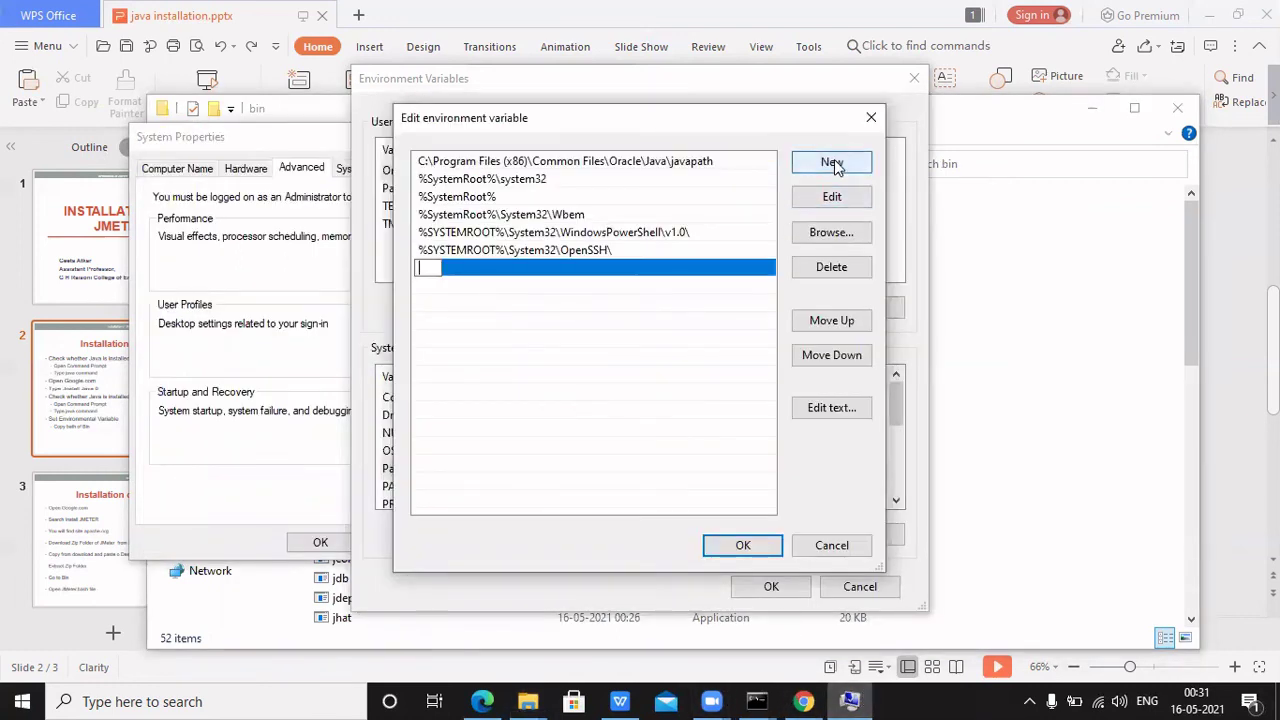
{"action": "key", "text": "ctrl+v"}
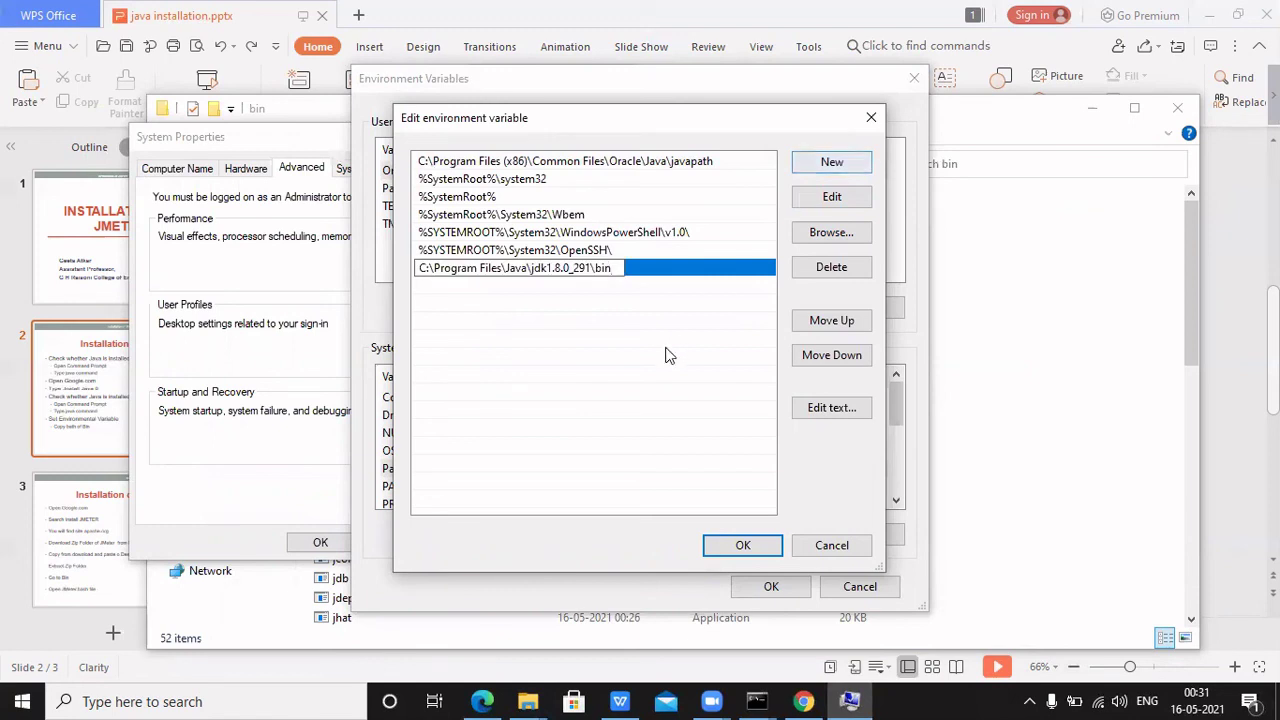
{"action": "left_click", "coordinate": [700, 440]}
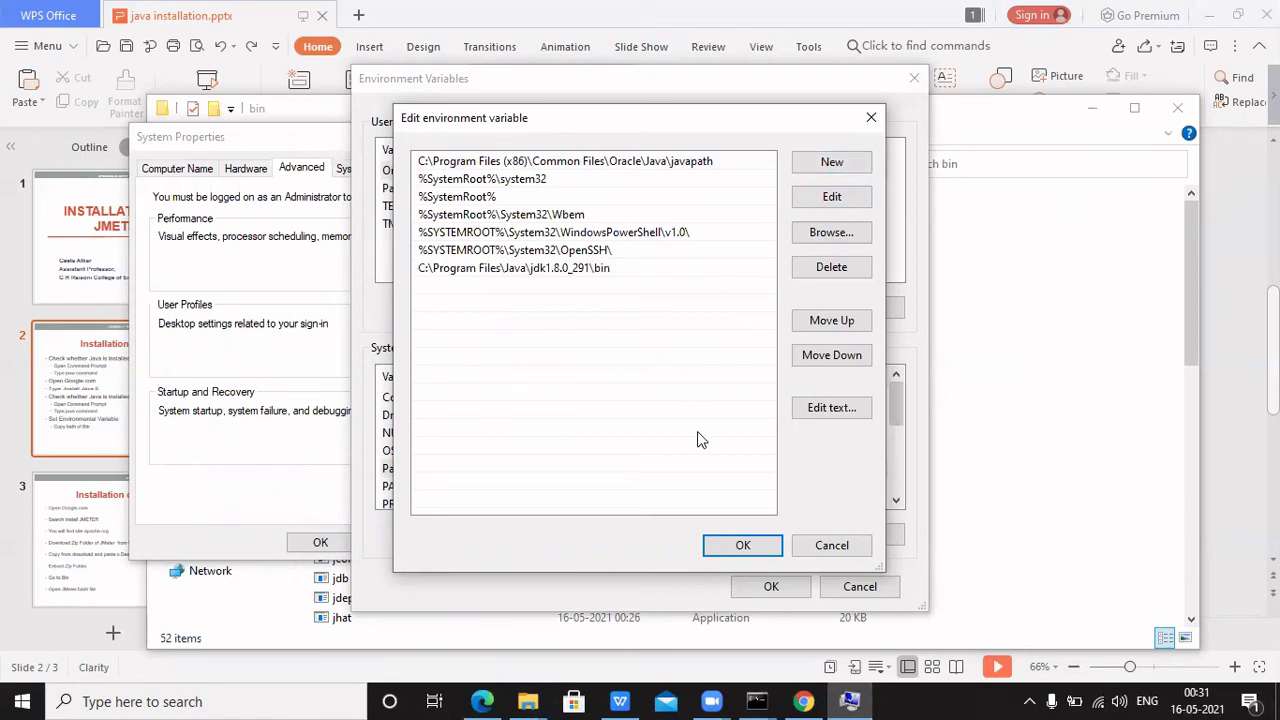
{"action": "left_click", "coordinate": [743, 546]}
{"action": "left_click", "coordinate": [766, 586]}
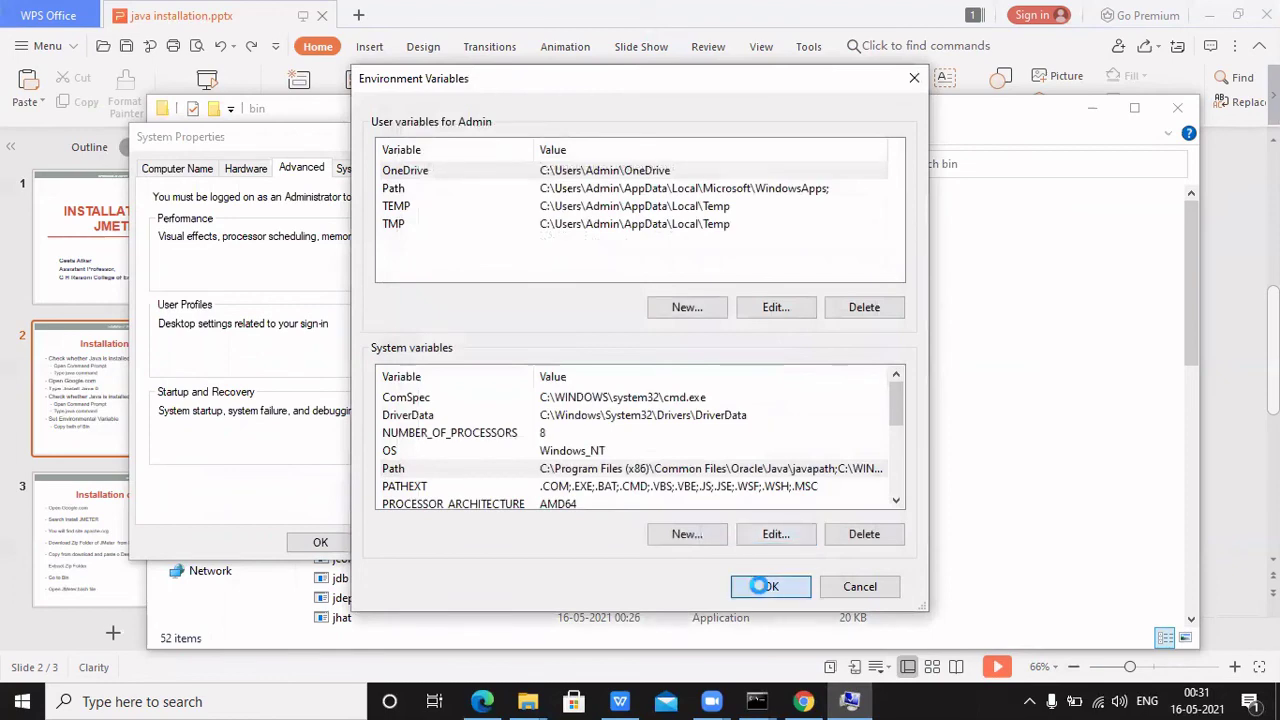
Close System Properties, minimize File Explorer, and start the slideshow from the current slide
{"action": "left_click", "coordinate": [338, 547]}
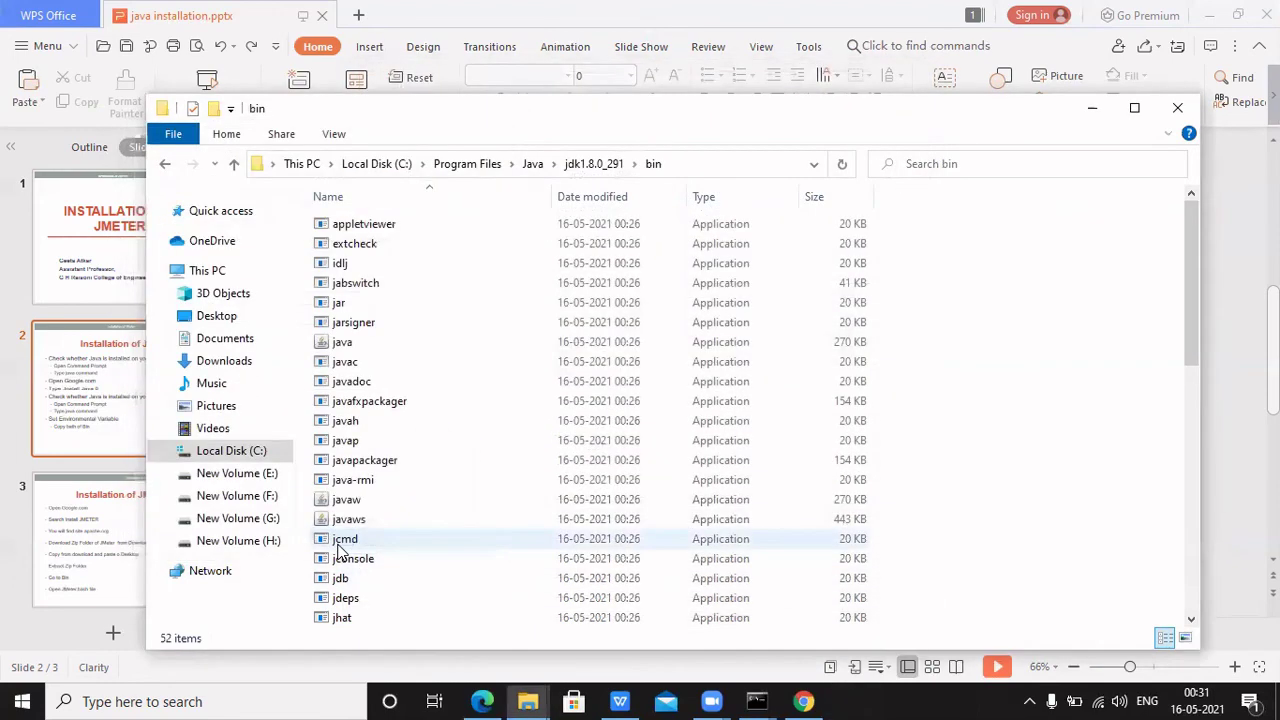
{"action": "left_click", "coordinate": [1092, 109]}
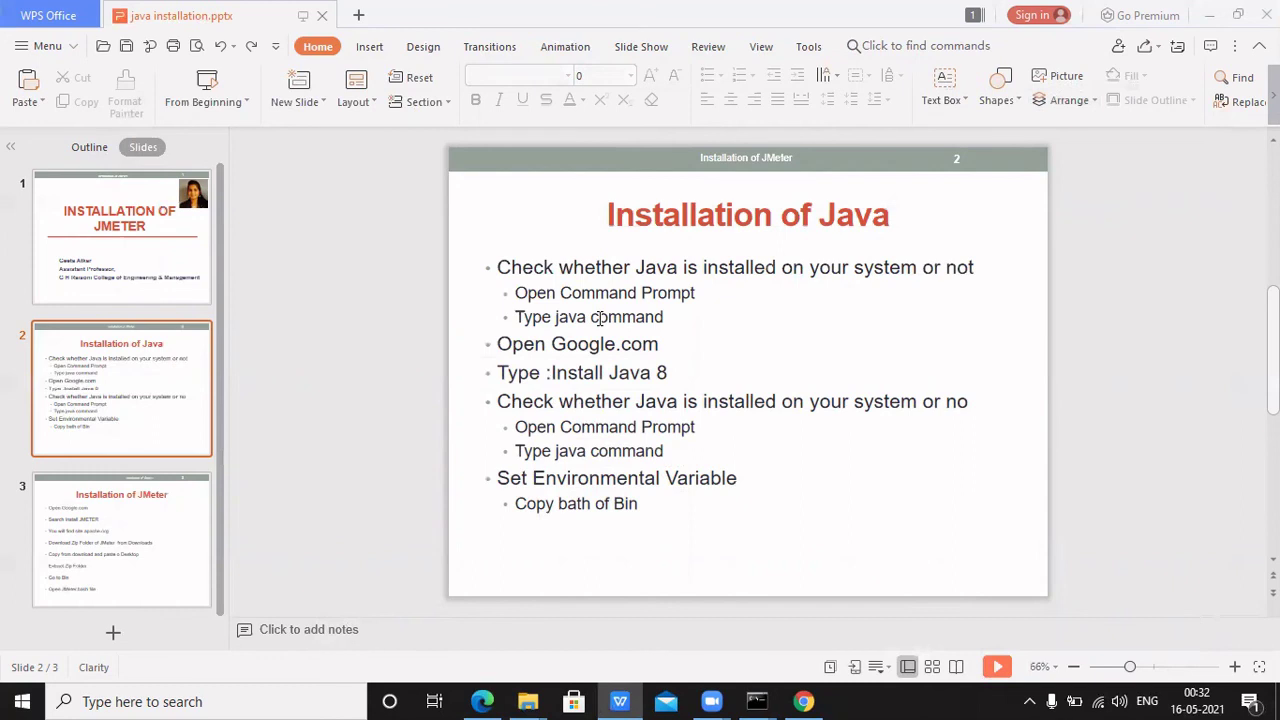
{"action": "left_click", "coordinate": [246, 103]}
{"action": "left_click", "coordinate": [230, 149]}
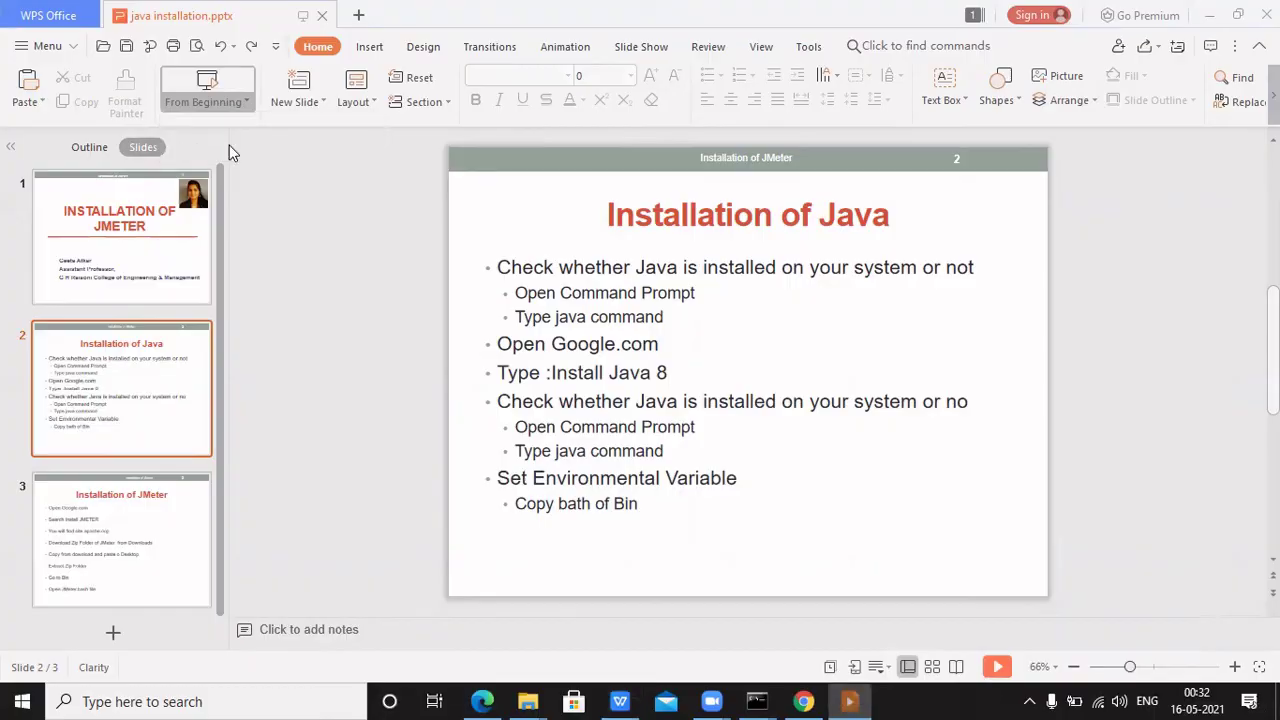